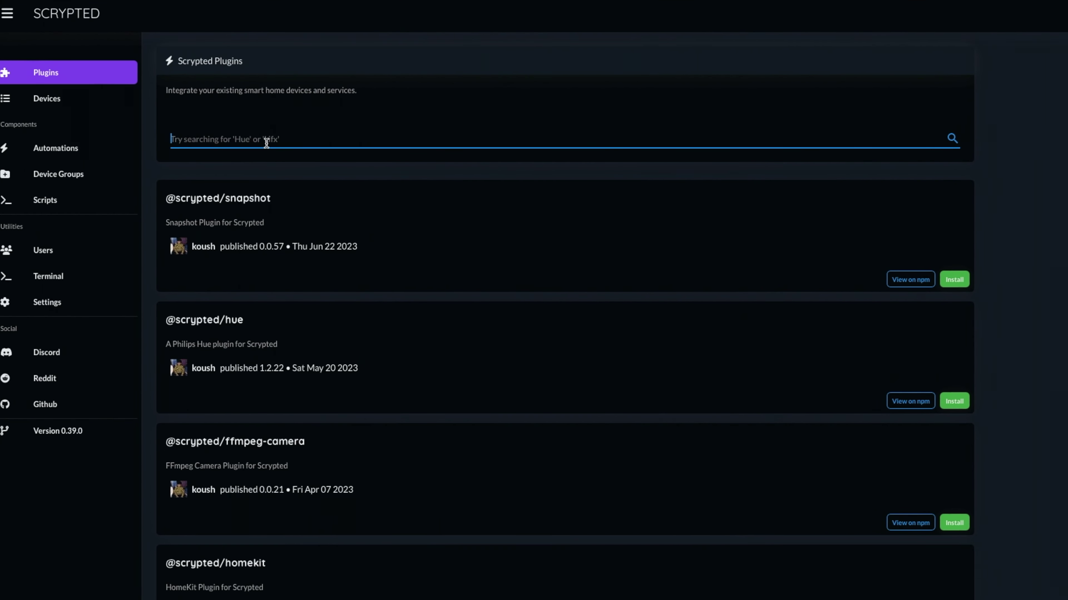
type("RTSP")
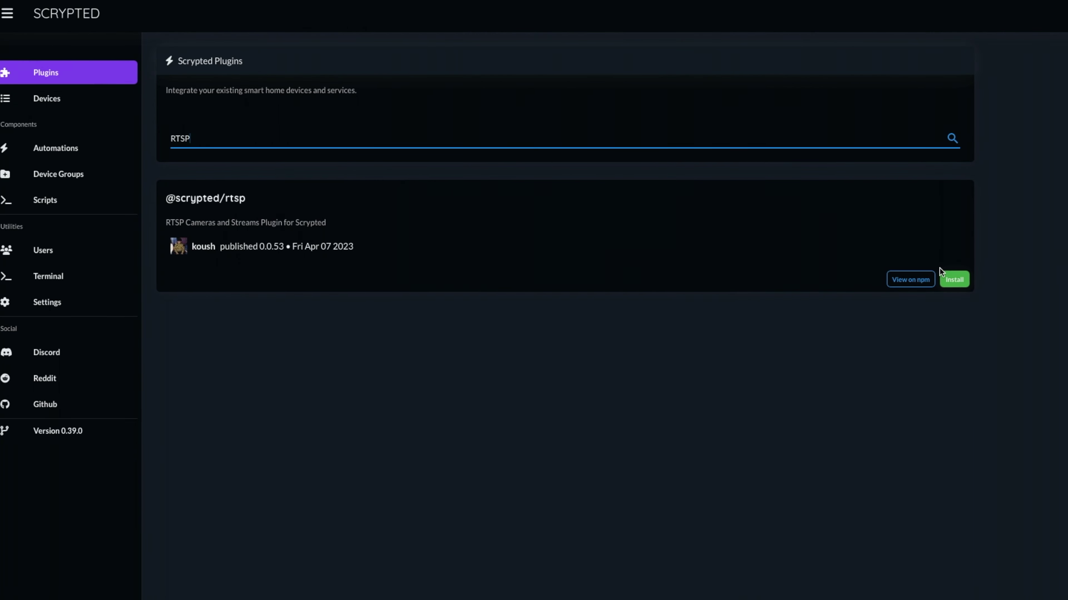
left_click(954, 280)
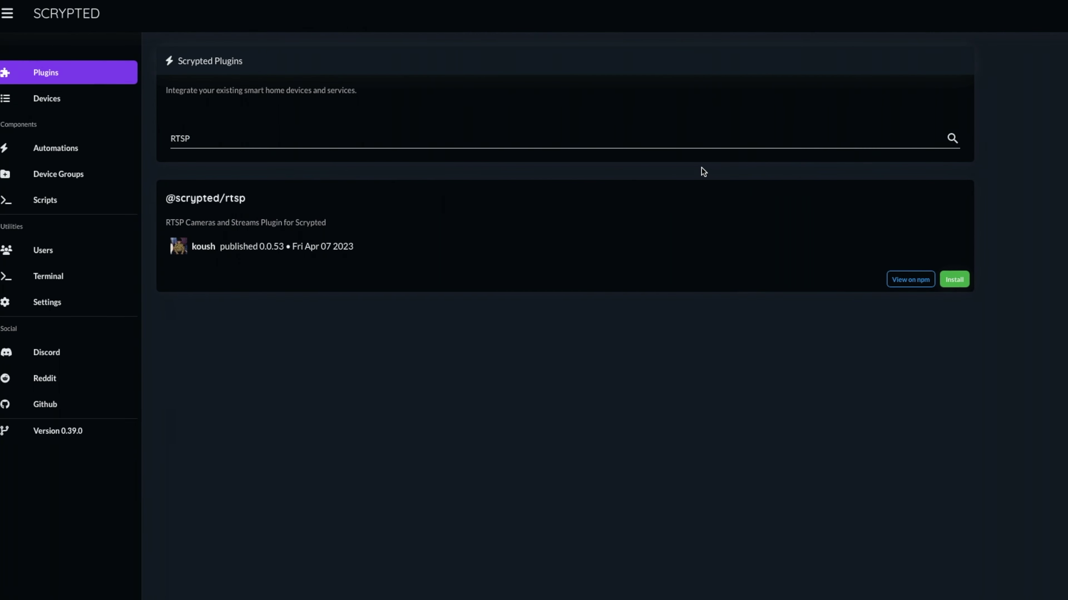
left_click(374, 143)
key("BackSpace")
key("BackSpace")
key("BackSpace")
key("BackSpace")
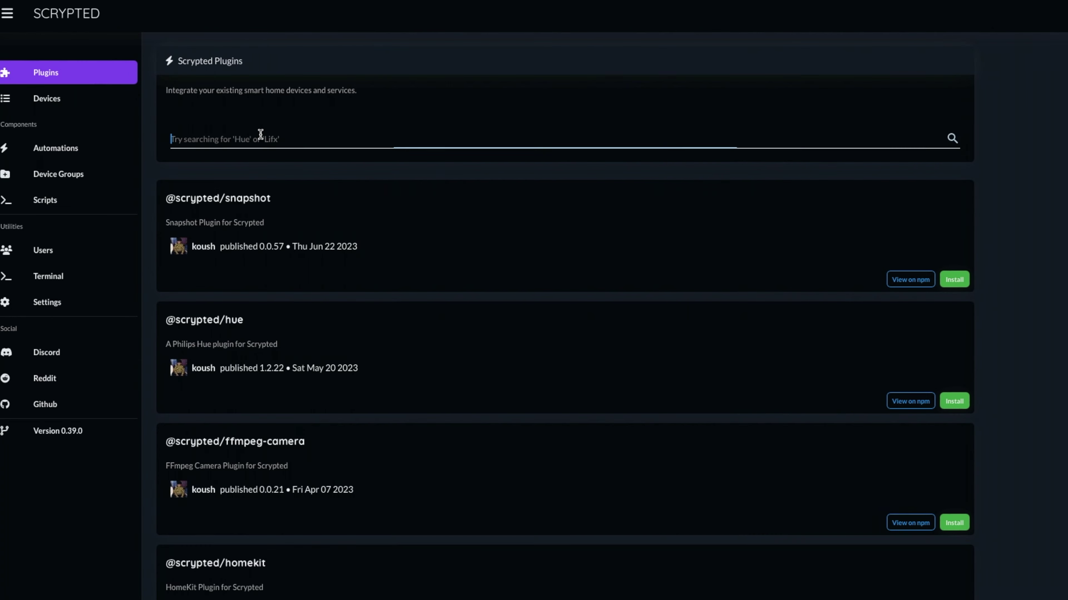
type("OpenCV")
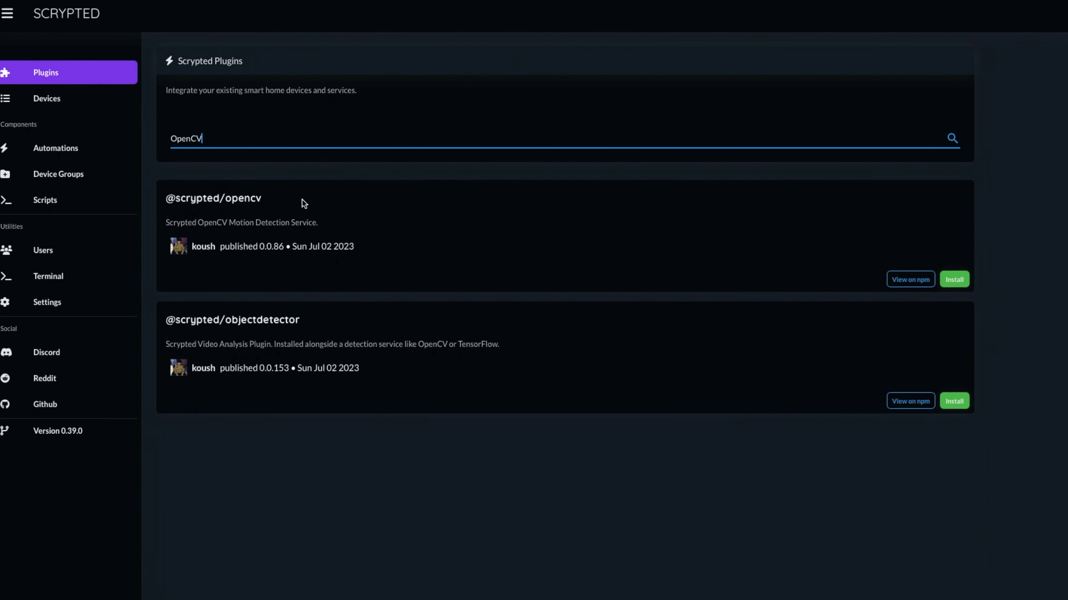
left_click(963, 281)
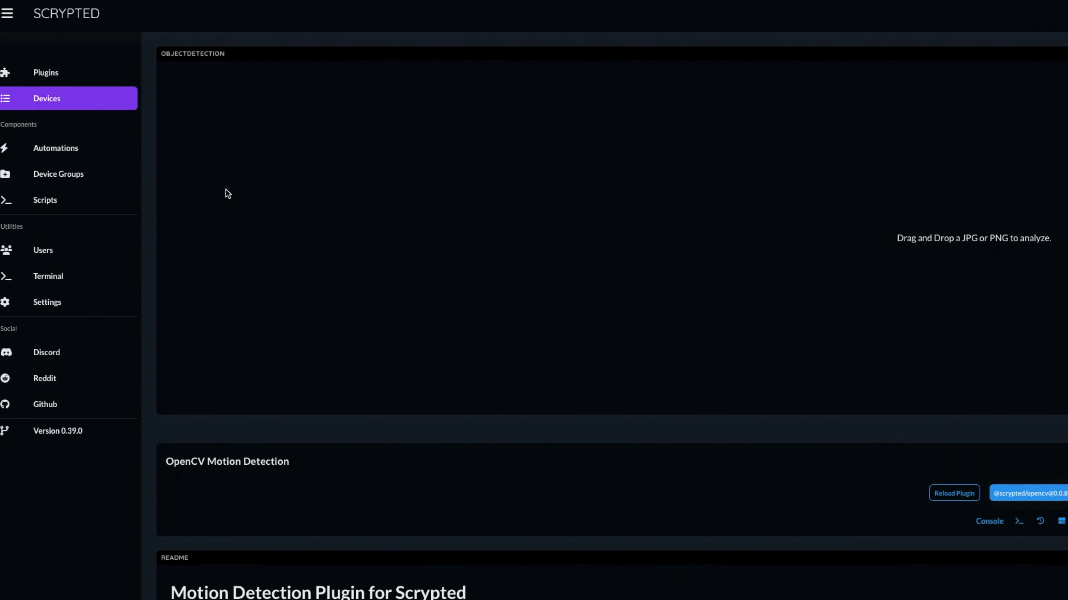
left_click(96, 81)
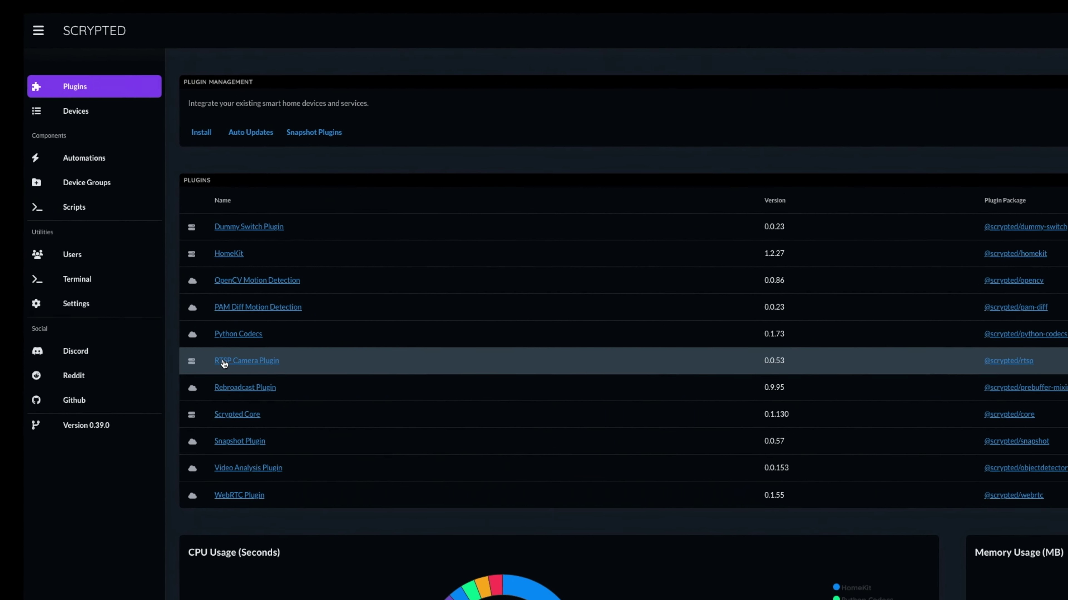
Add a new camera named 'Front Door' through the RTSP Camera Plugin
left_click(224, 362)
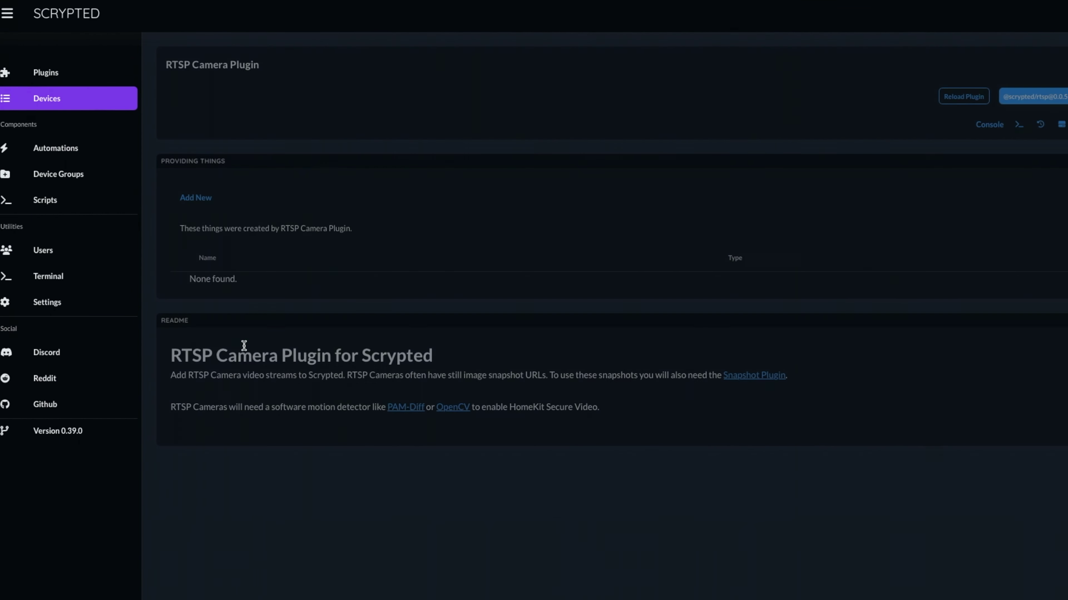
left_click(195, 204)
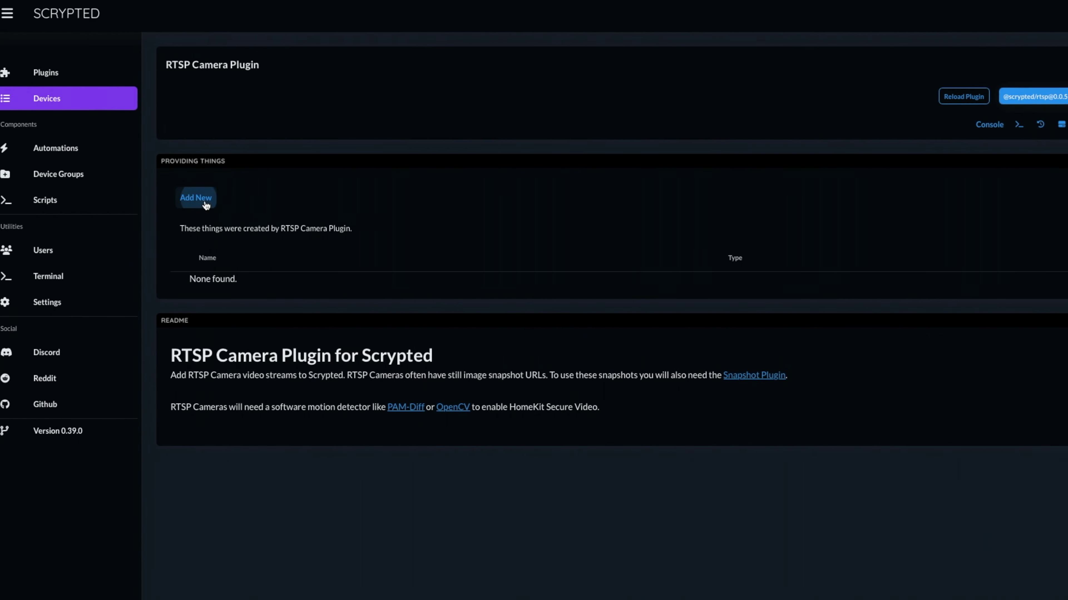
left_click(801, 522)
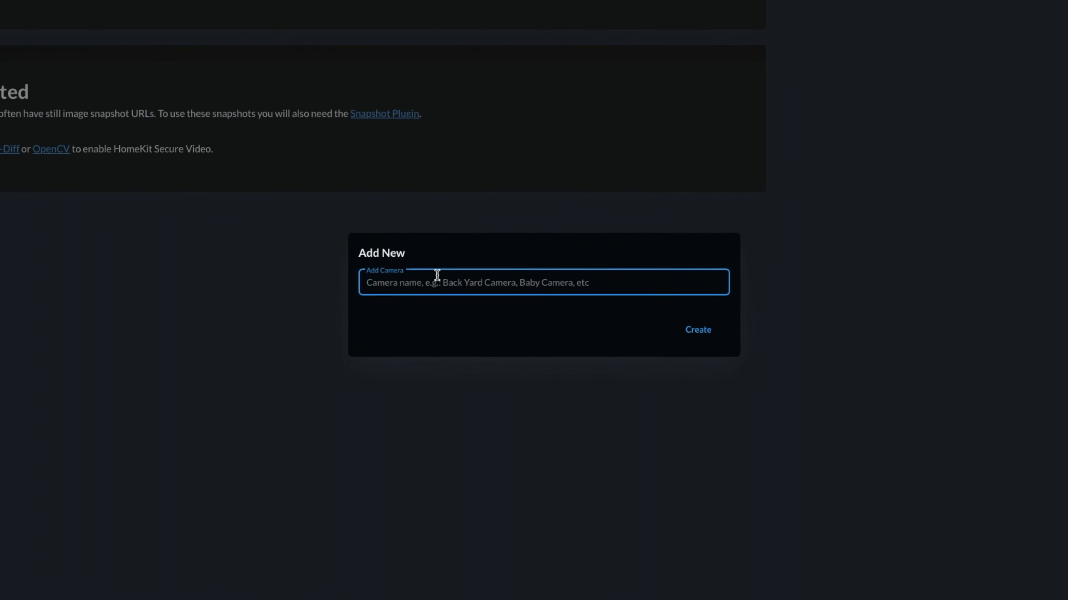
type("Front Door")
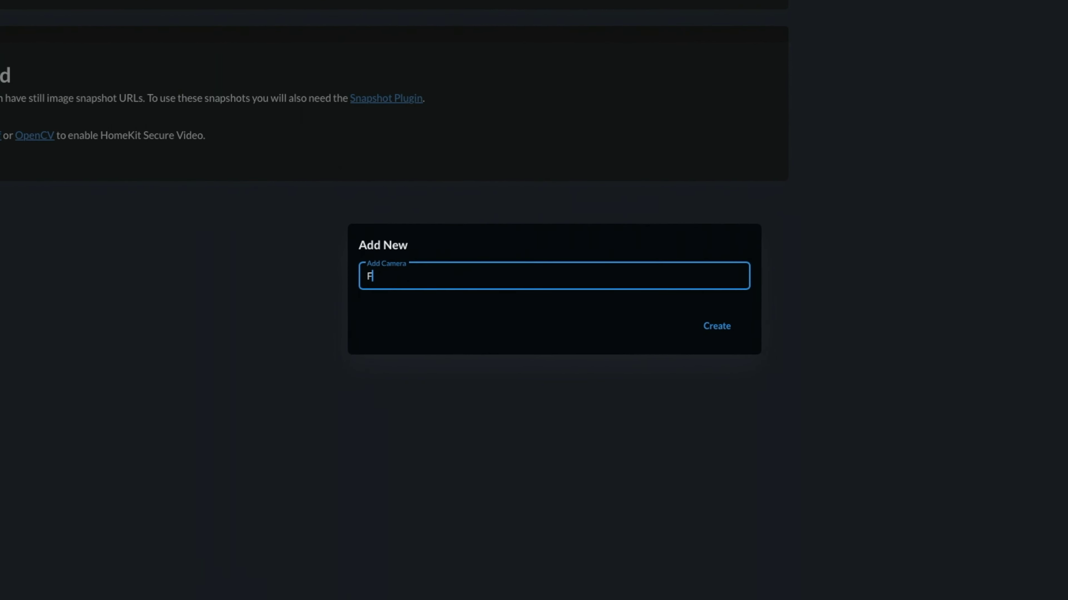
left_click(733, 332)
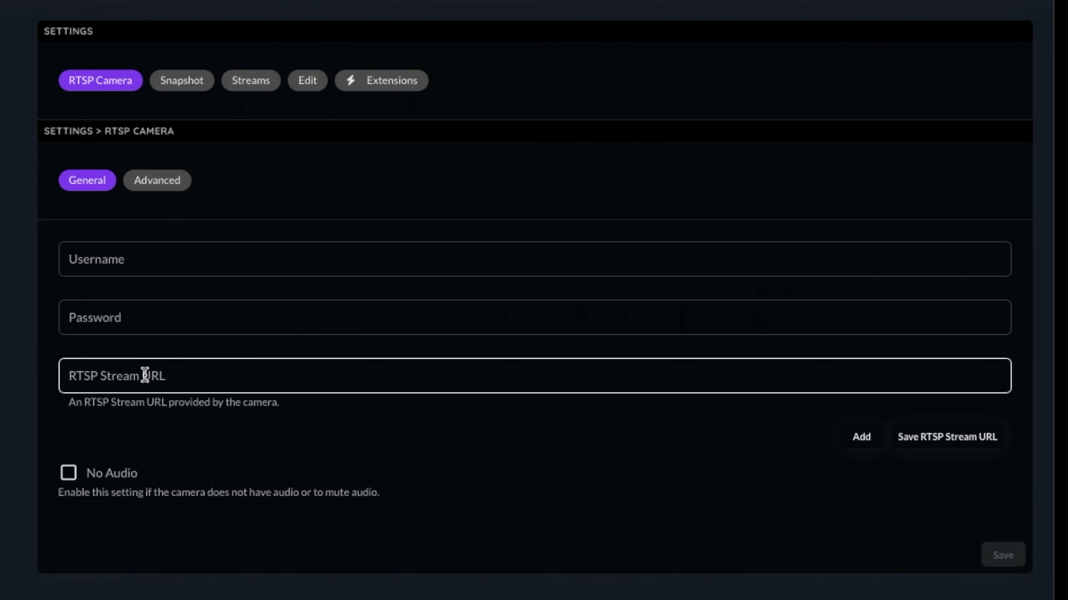
Enter the camera's login username and password
left_click(137, 376)
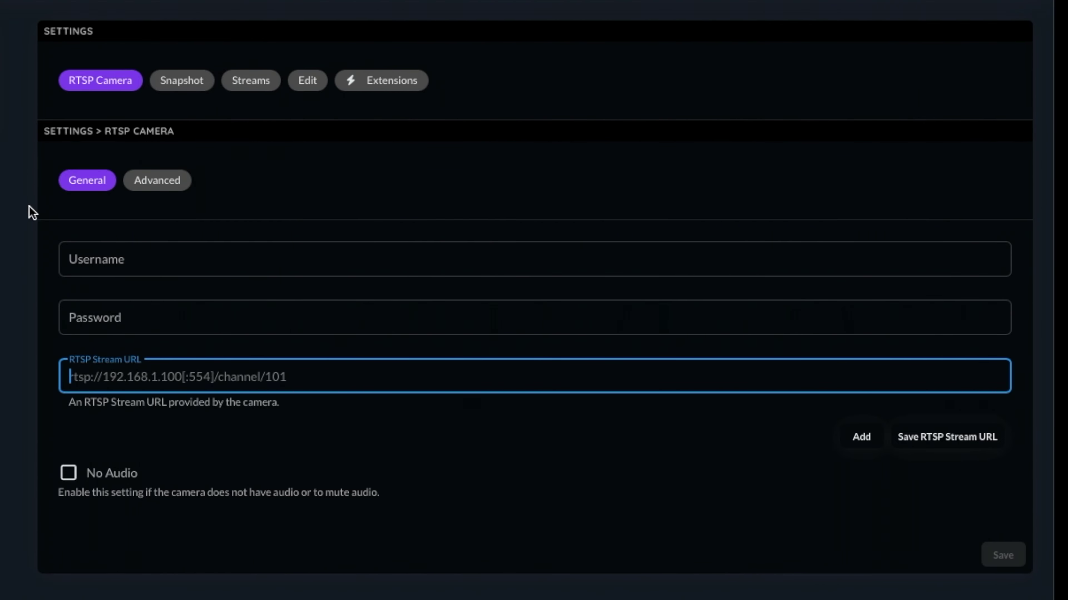
left_click(96, 256)
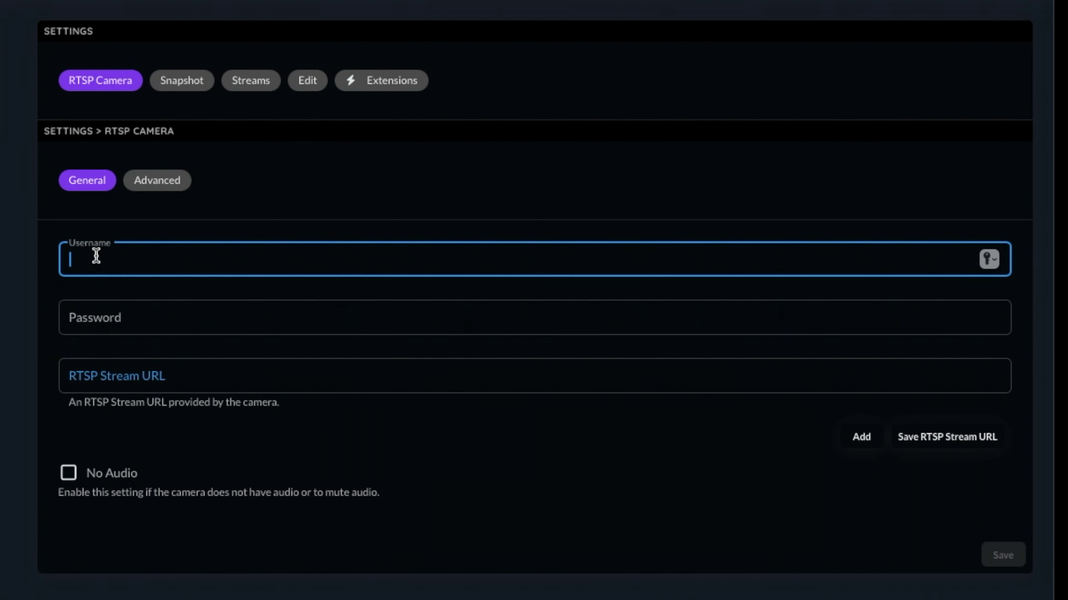
key("Tab")
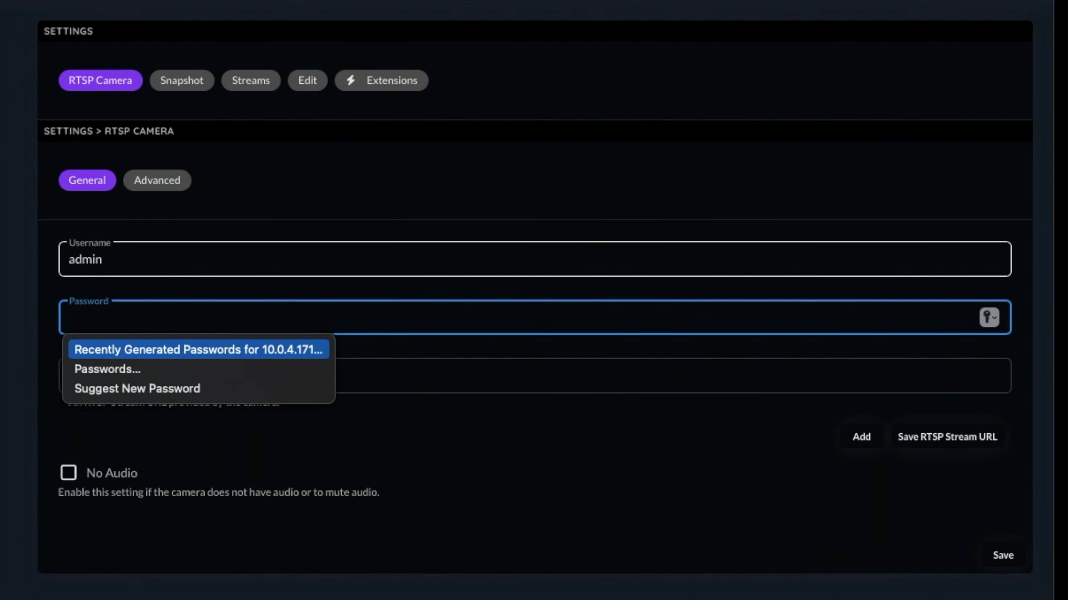
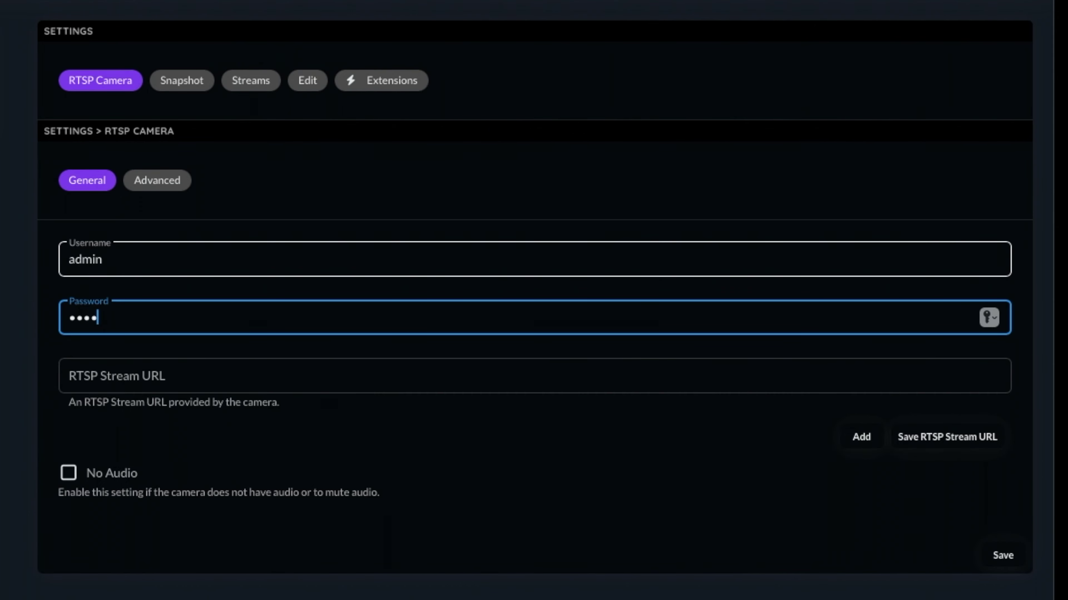
key("Tab")
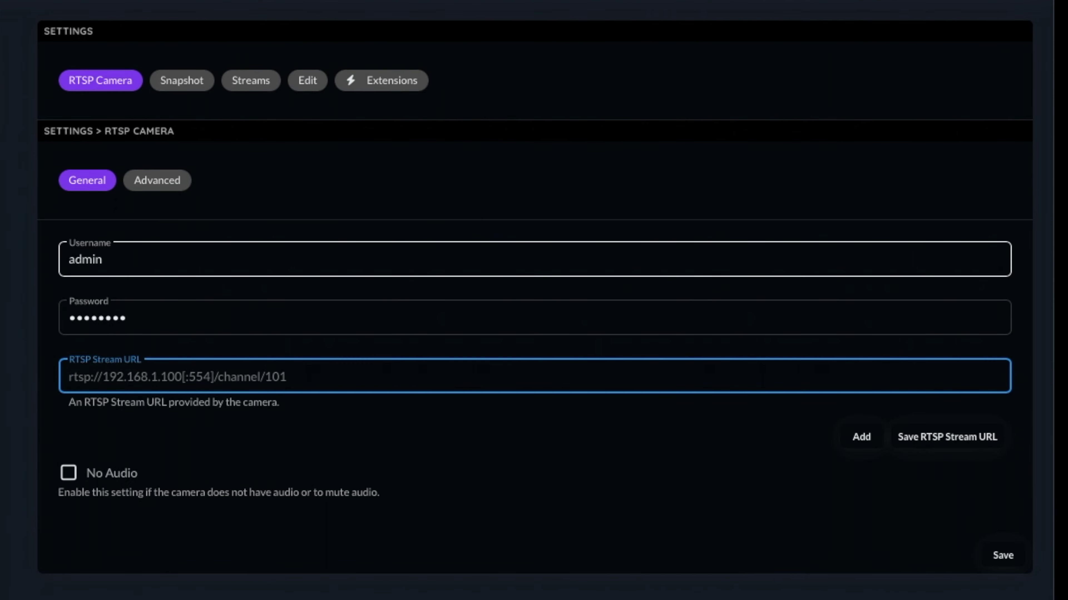
Add stream URLs rtsp://10.0.4.3:554/ch02/0 and rtsp://10.0.4.3:554/ch02/1, and enable No Audio
type("rtsp://10.0.4.")
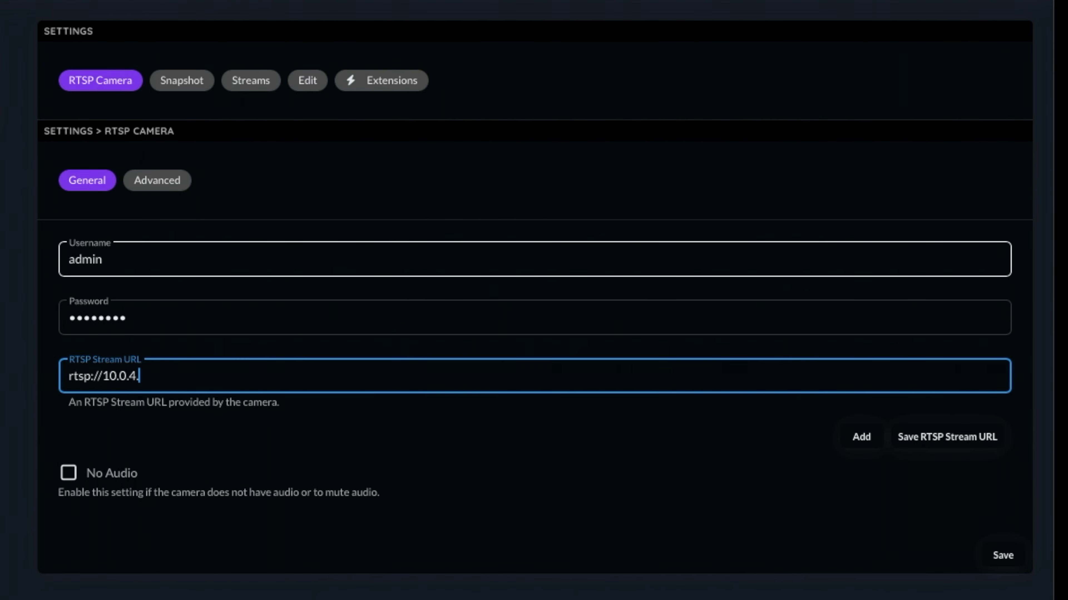
type("3:554/ch02/0")
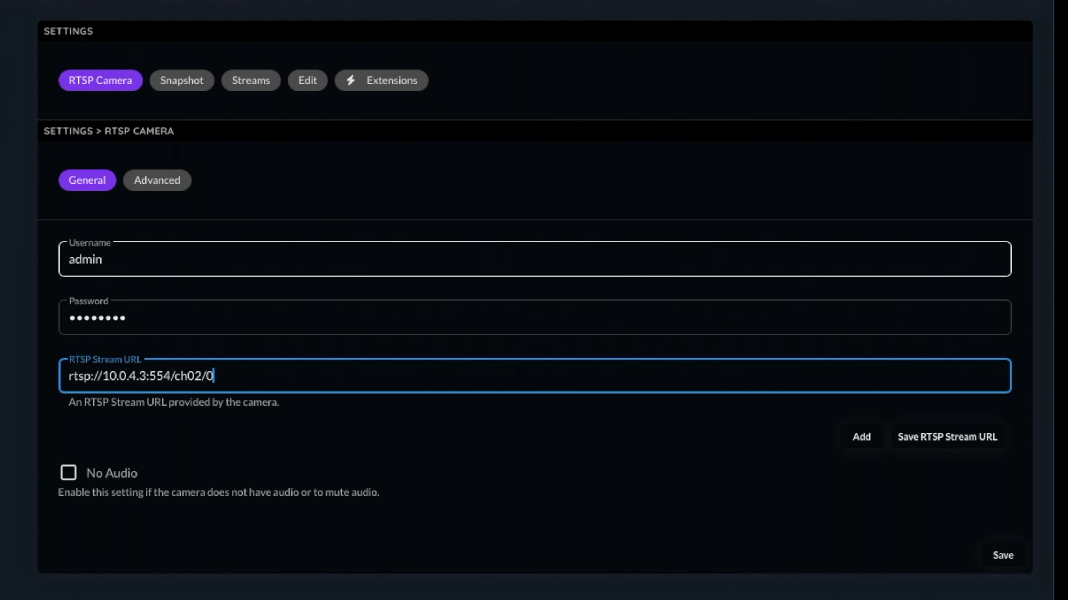
left_click(949, 436)
left_click(982, 436)
left_click(217, 370)
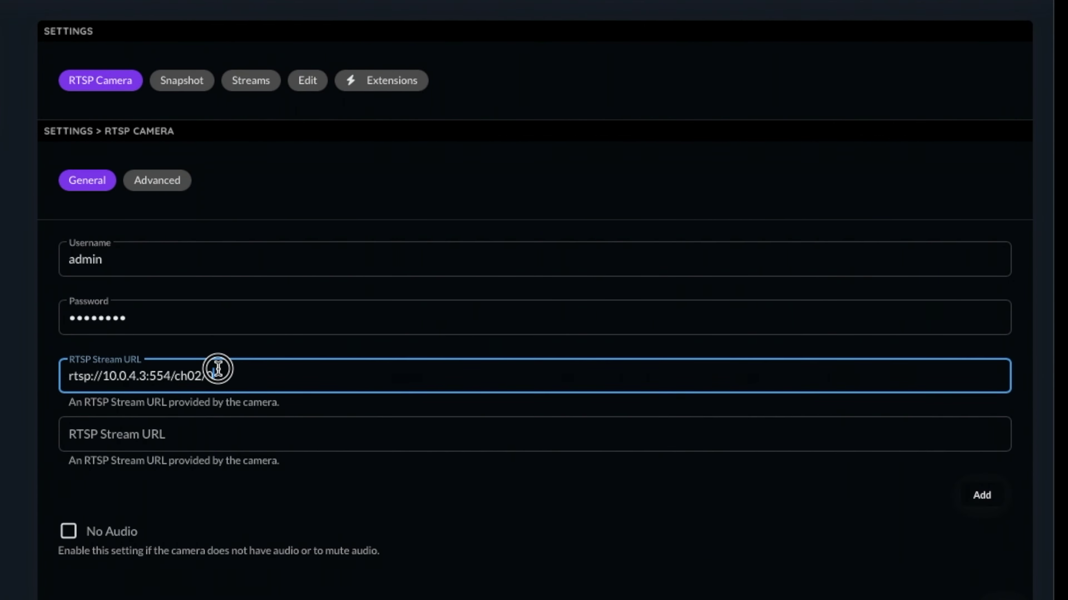
key("ctrl+a")
key("ctrl+c")
left_click(221, 439)
key("ctrl+v")
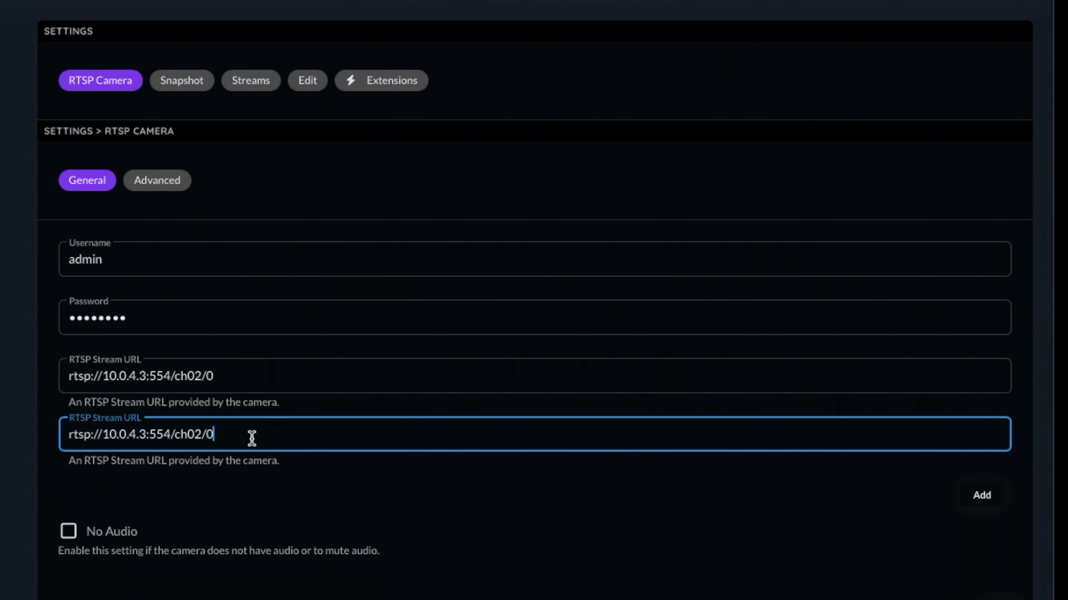
key("BackSpace")
type("1")
left_click(983, 496)
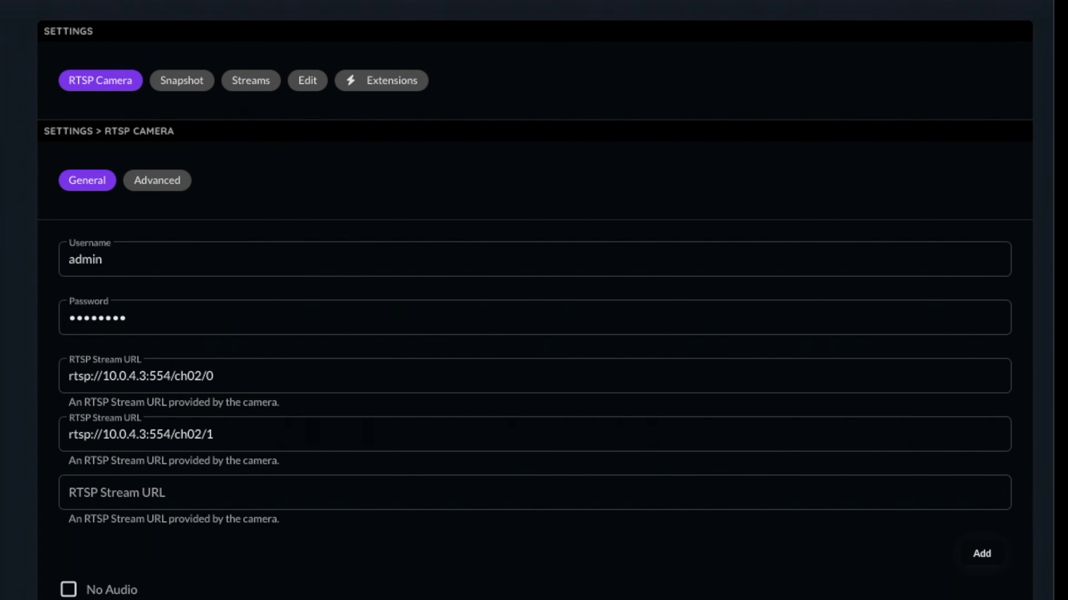
left_click(68, 589)
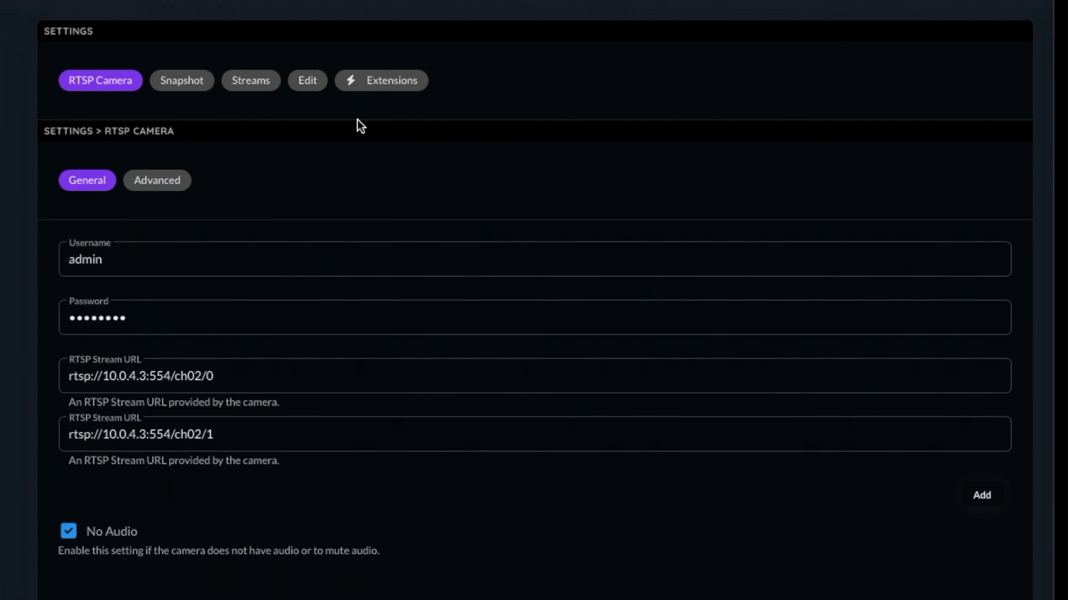
In the Streams Manage settings, add Stream 2 to Prebuffered Streams alongside Stream 1
left_click(244, 84)
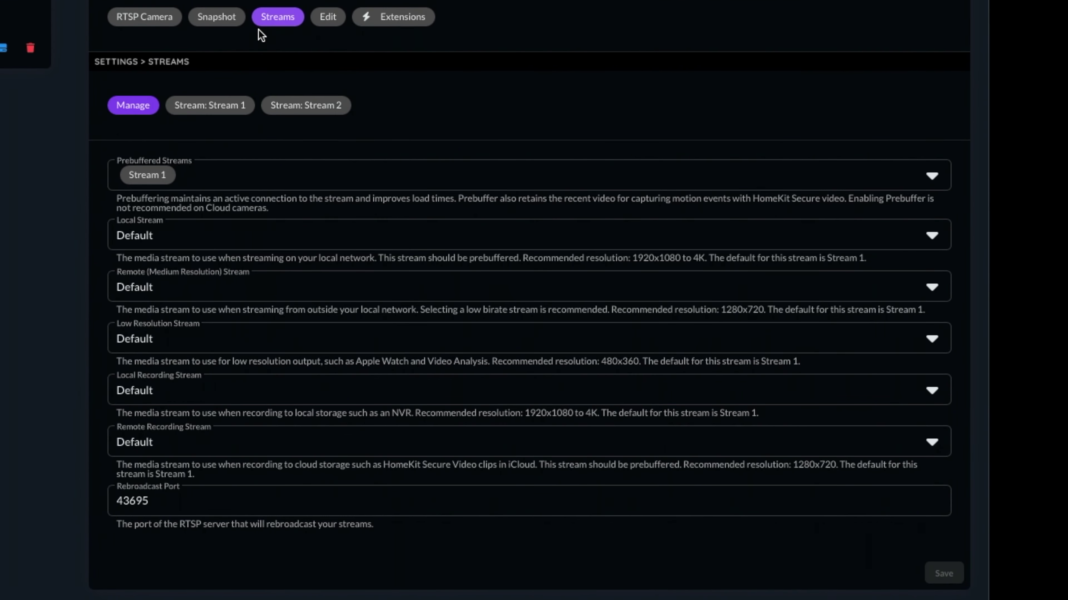
left_click(218, 106)
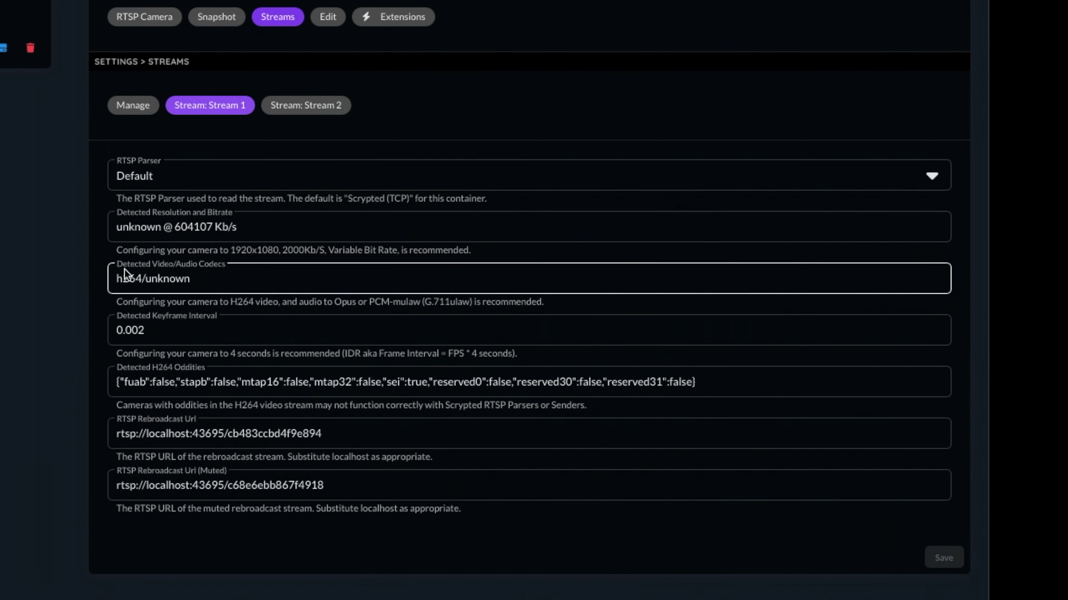
left_click(328, 105)
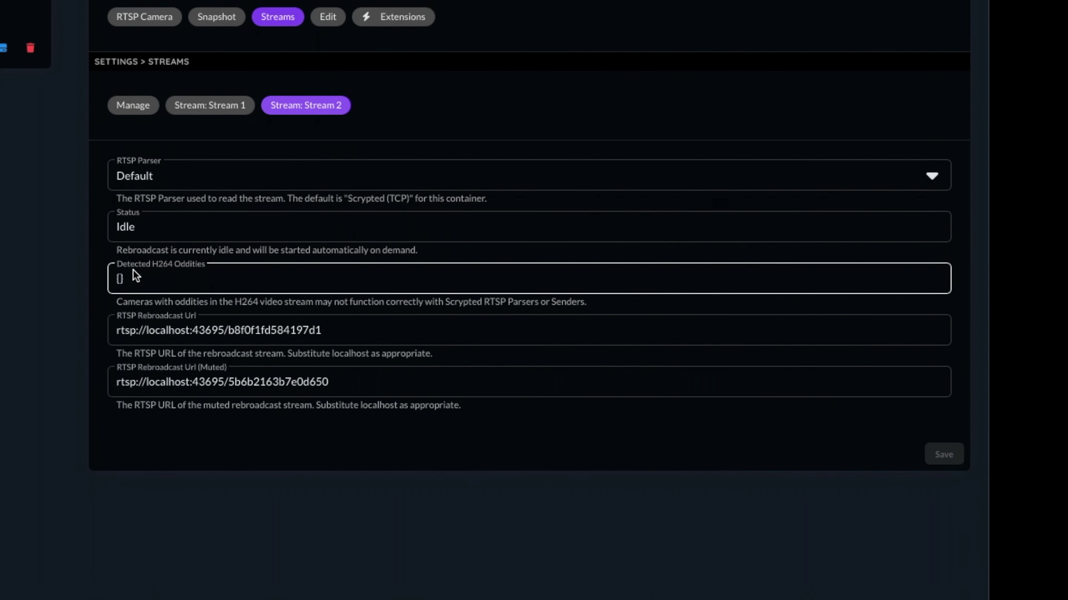
left_click(138, 108)
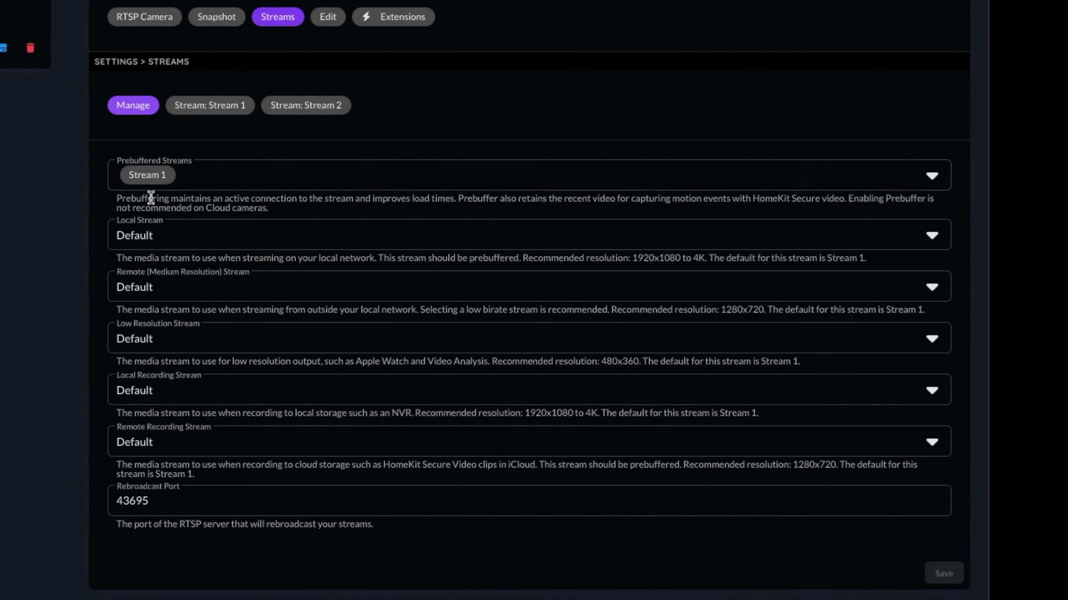
left_click(206, 181)
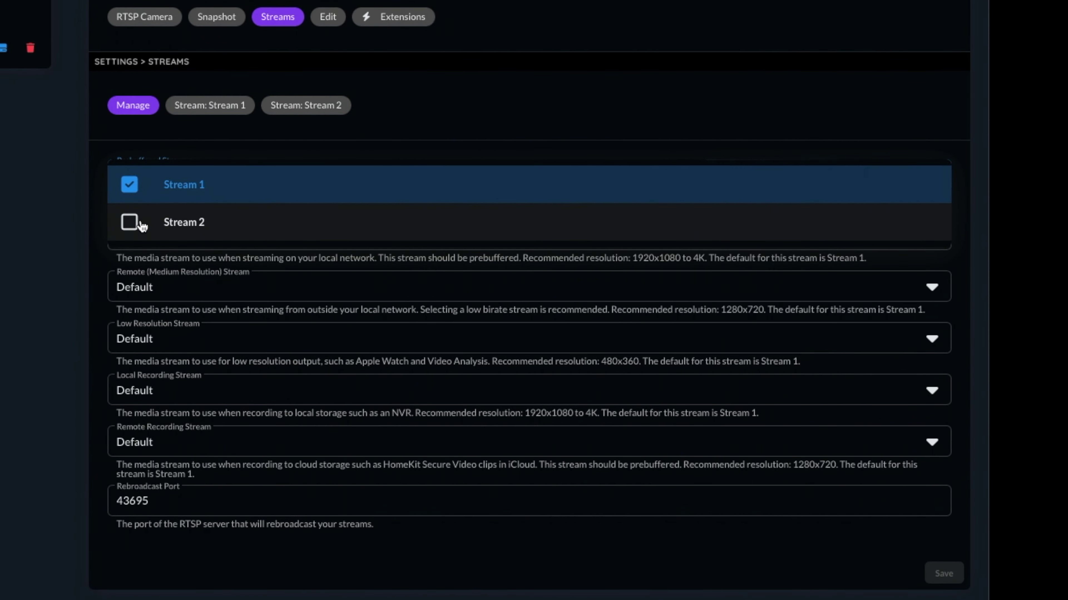
left_click(504, 106)
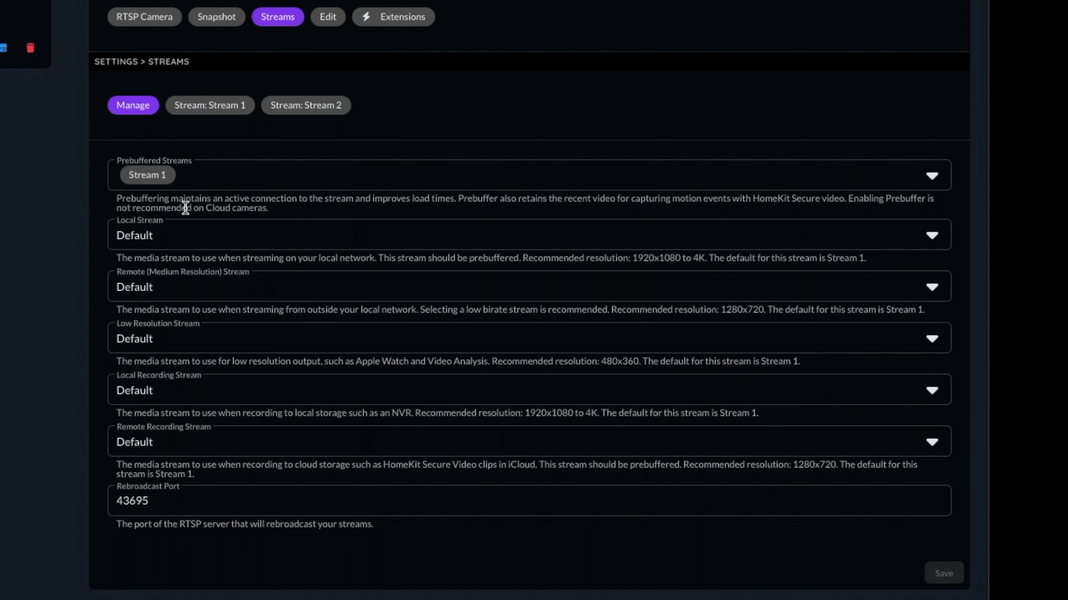
left_click(184, 189)
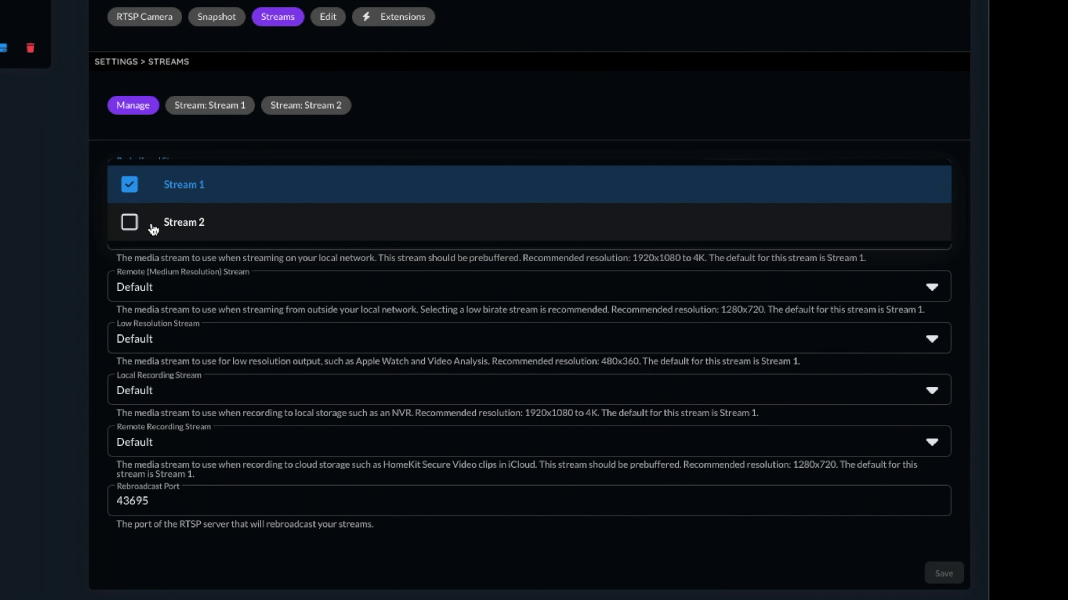
left_click(128, 222)
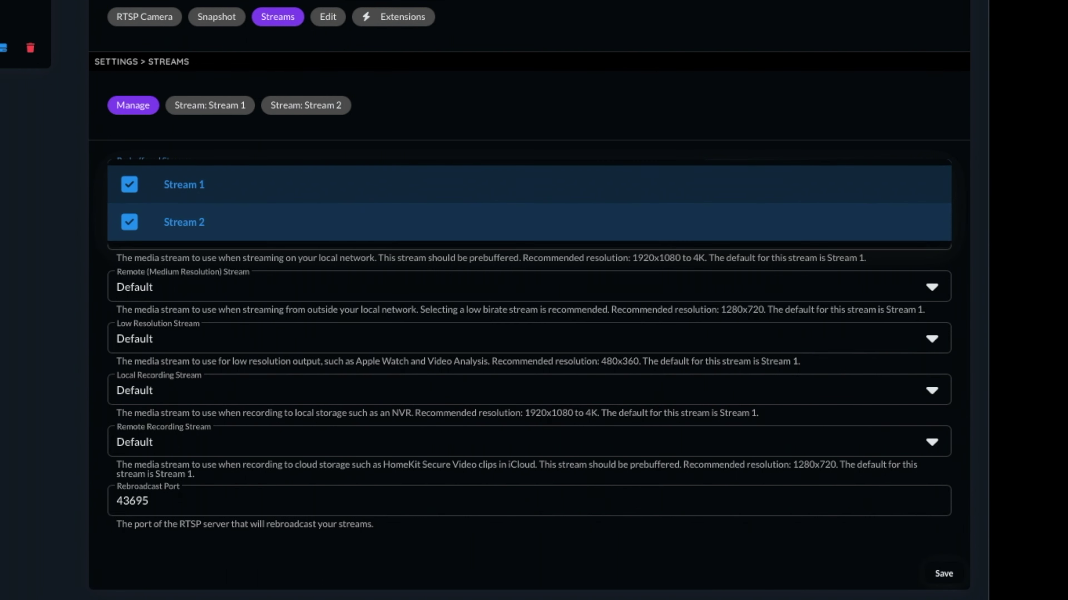
left_click(938, 573)
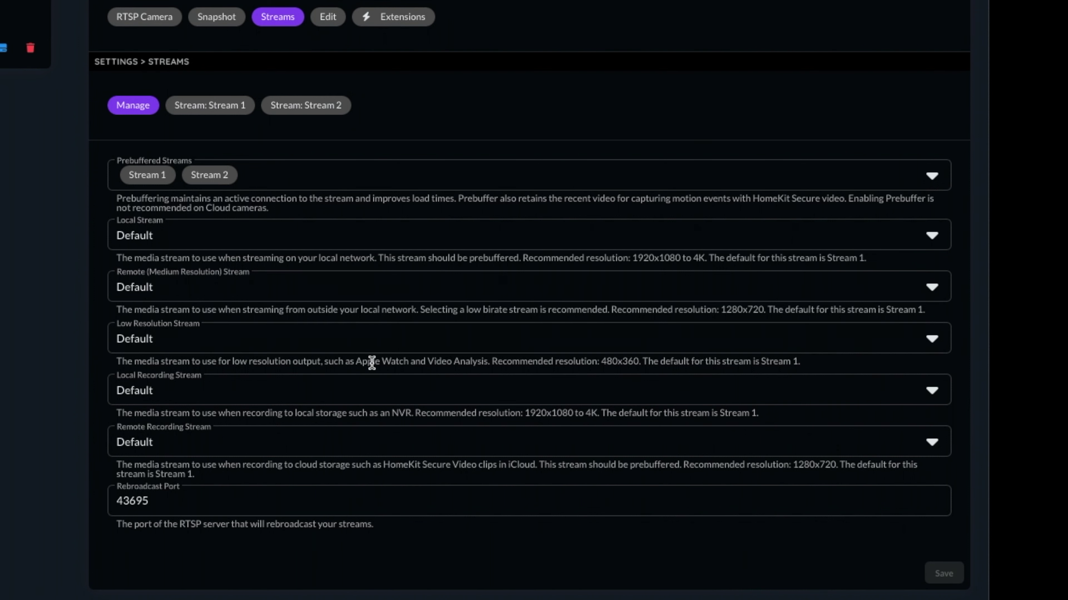
Set the Low Resolution Stream to Stream 2 and save
left_click_drag(811, 362, 659, 366)
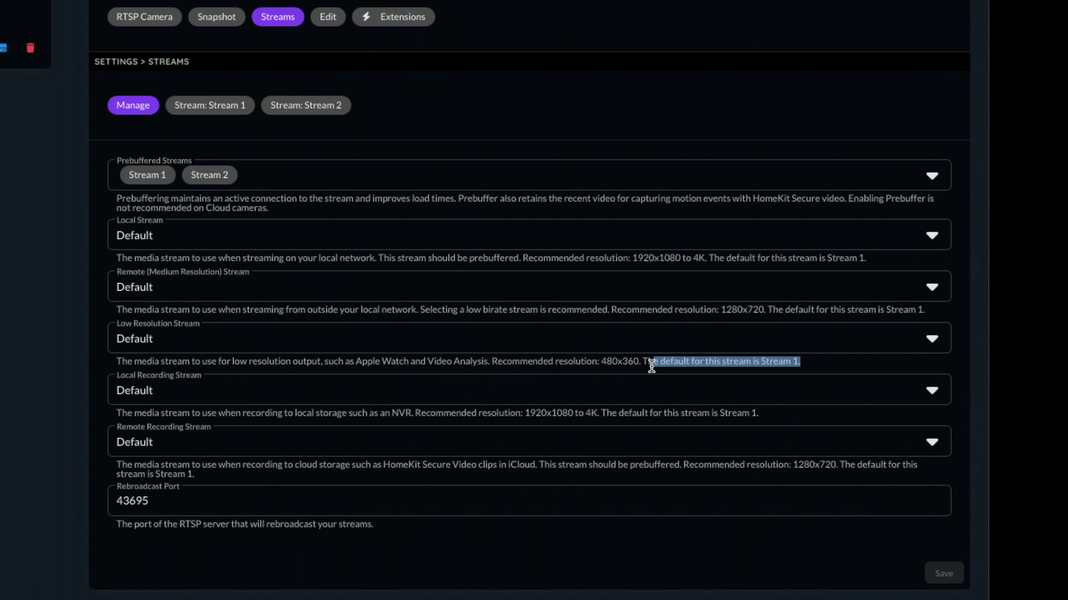
left_click(142, 341)
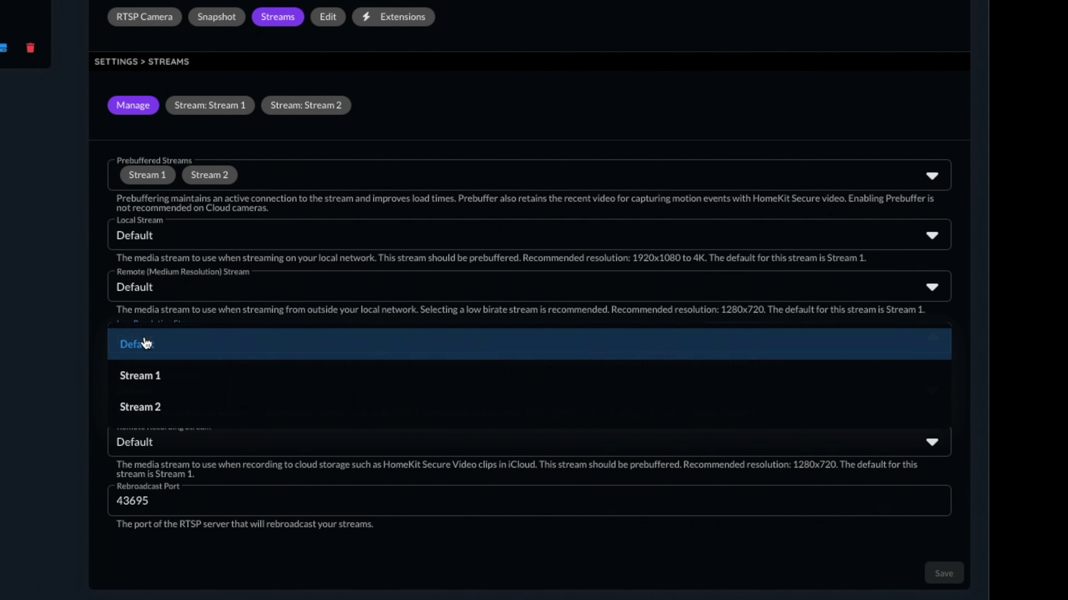
left_click(141, 406)
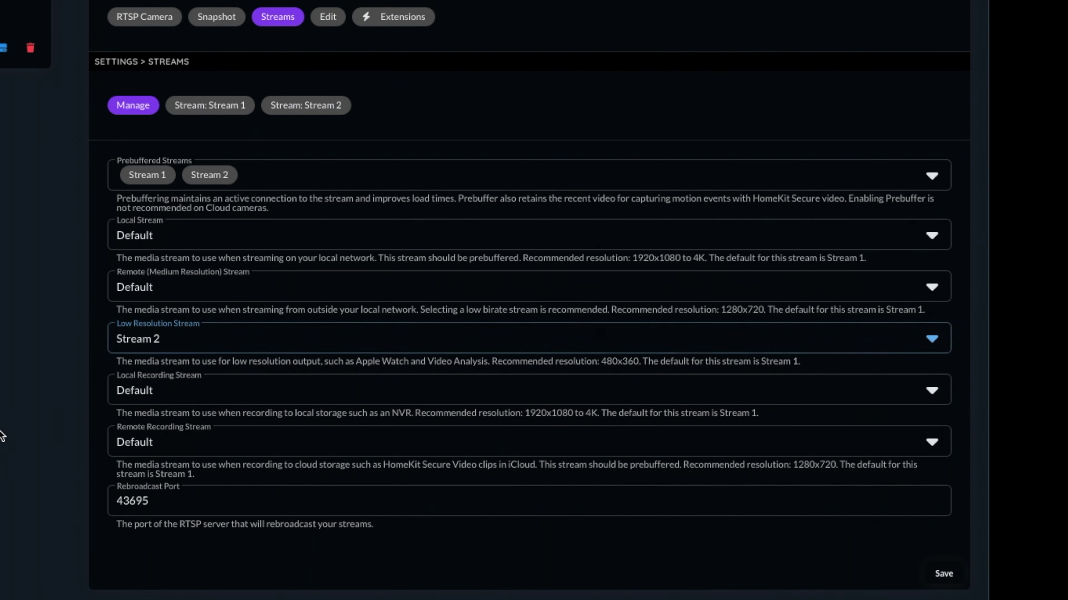
left_click(942, 574)
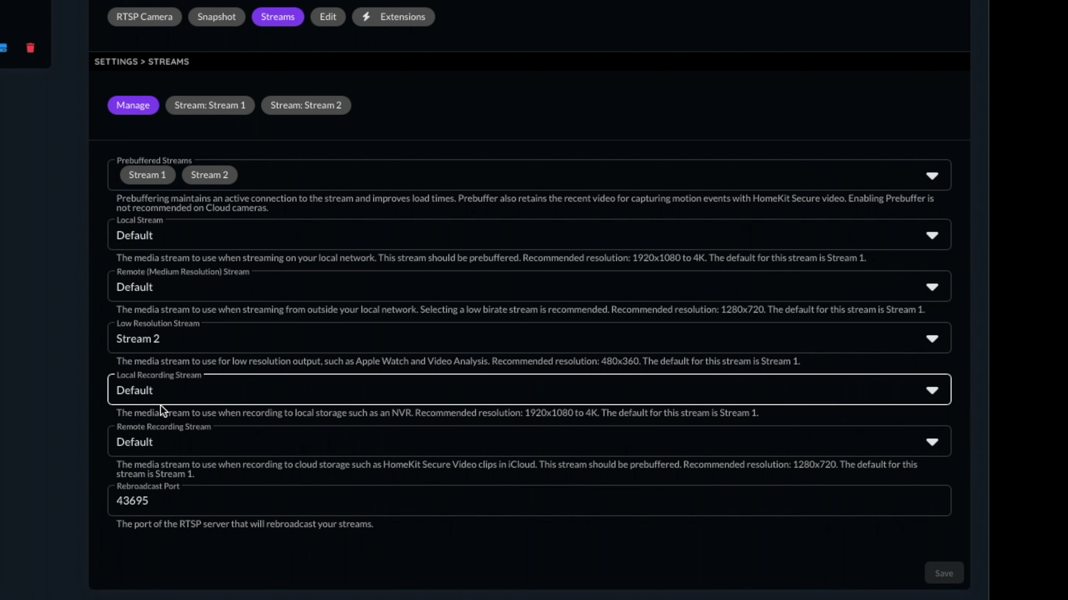
Enable the OpenCV Motion Detection extension for the camera and view its Motion Detection settings
left_click(405, 412)
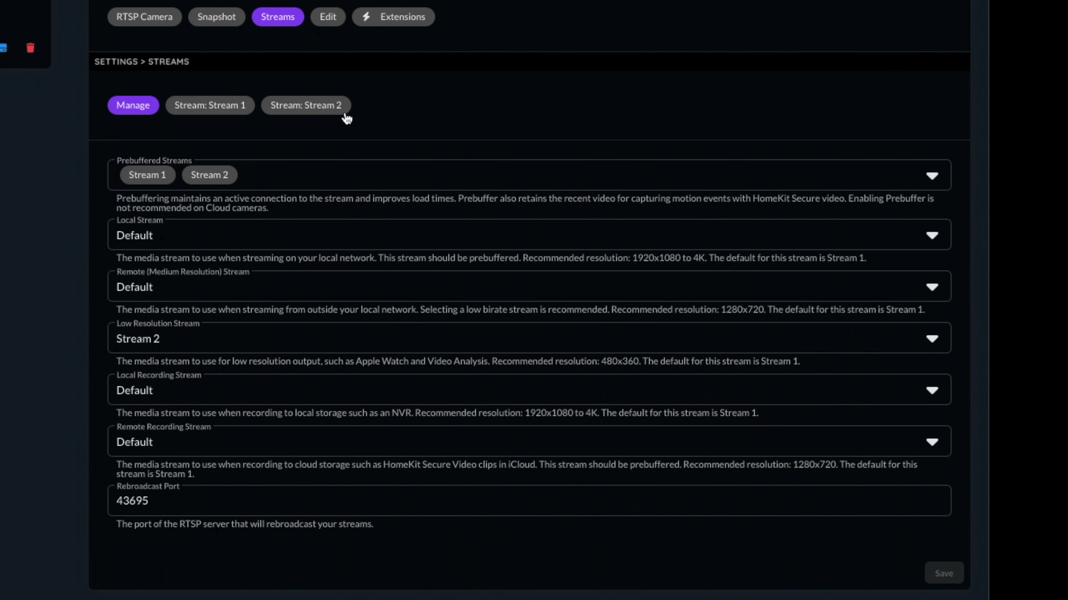
left_click(393, 22)
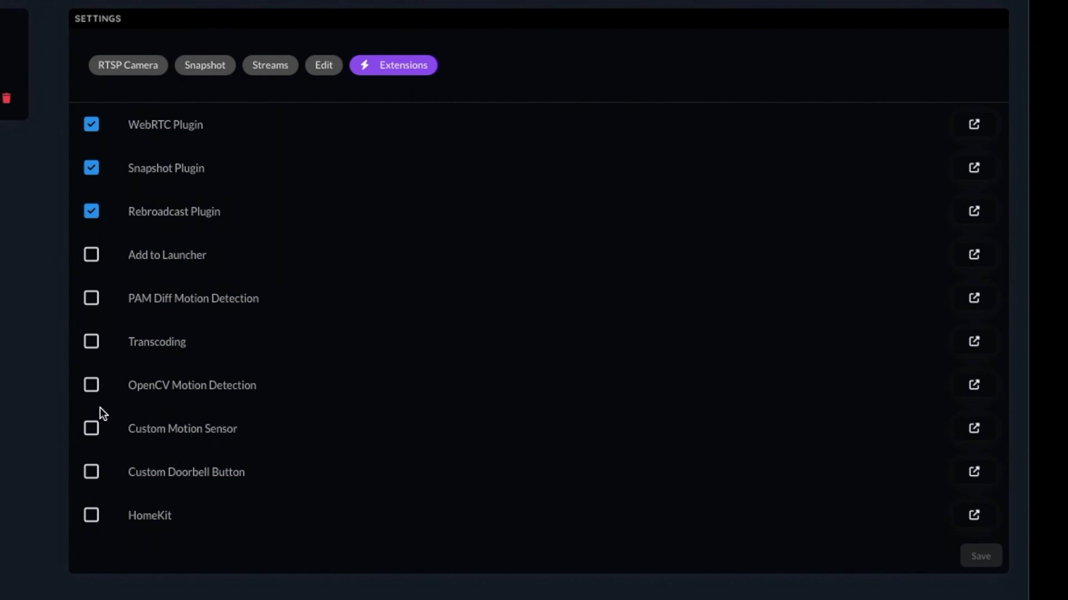
left_click(108, 325)
left_click(345, 69)
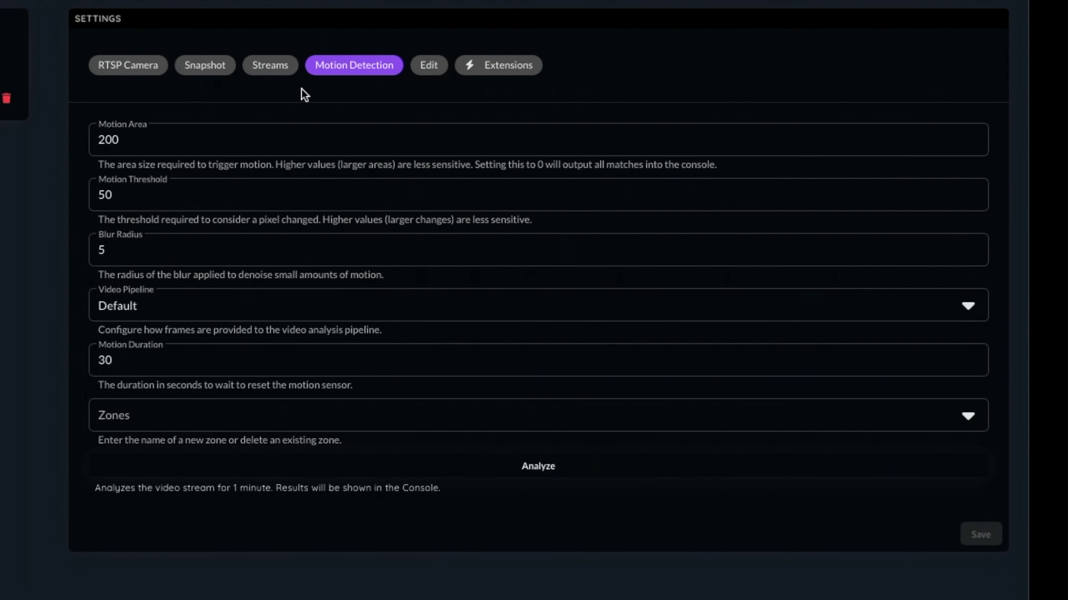
left_click(172, 138)
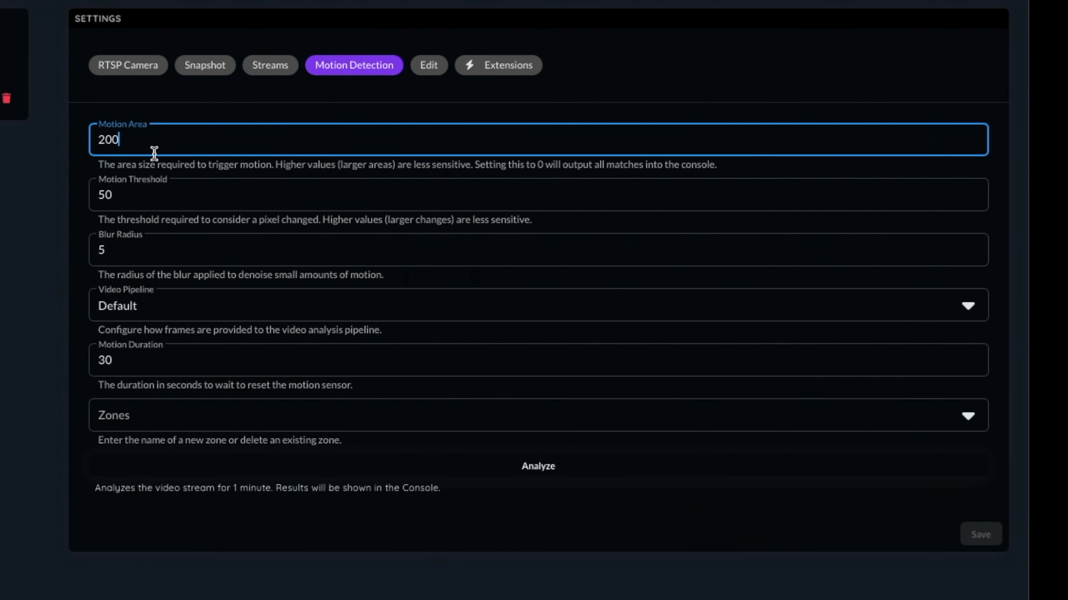
left_click_drag(276, 164, 469, 165)
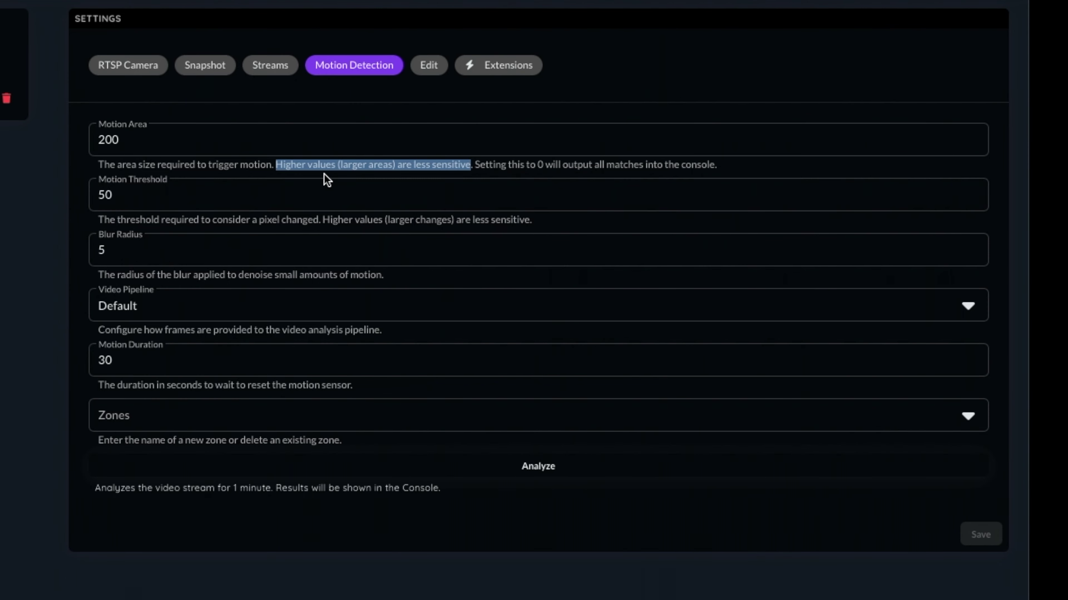
left_click(280, 191)
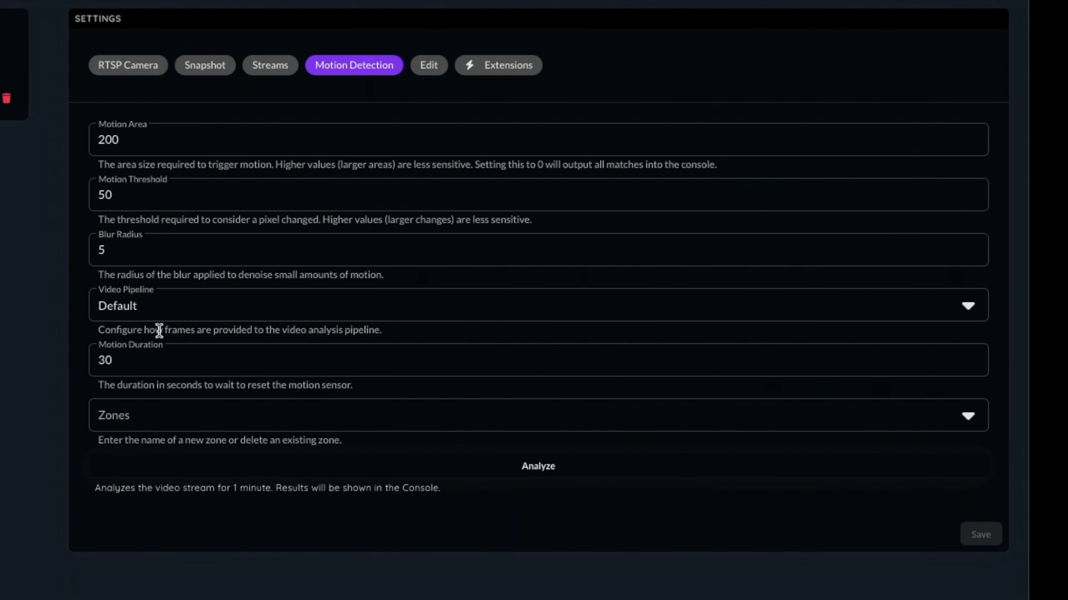
Replace the Motion Duration value 30 with 10 seconds
left_click(127, 360)
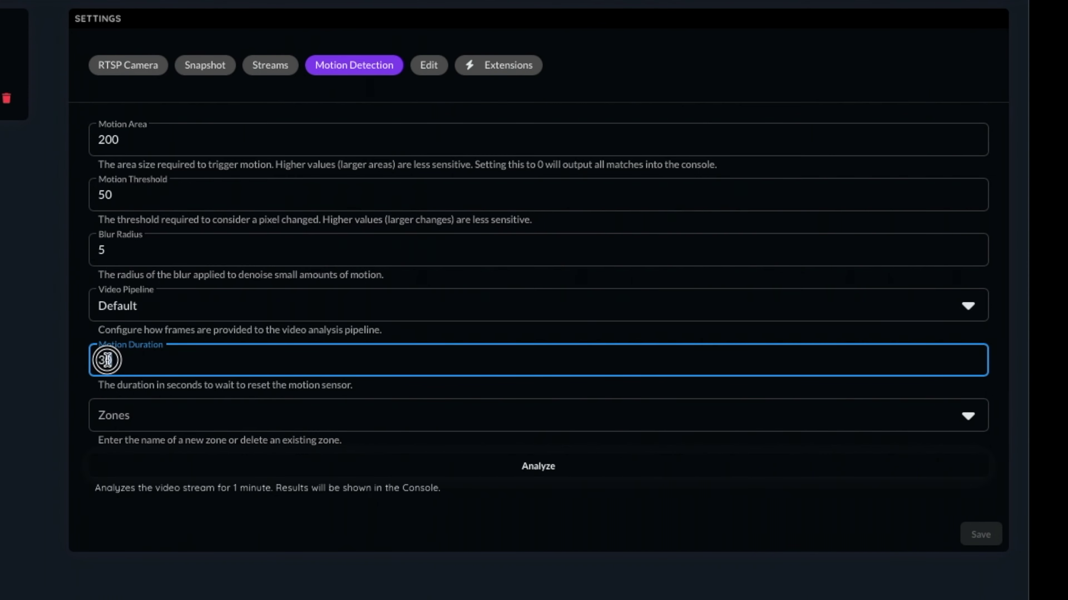
double_click(104, 360)
type("10")
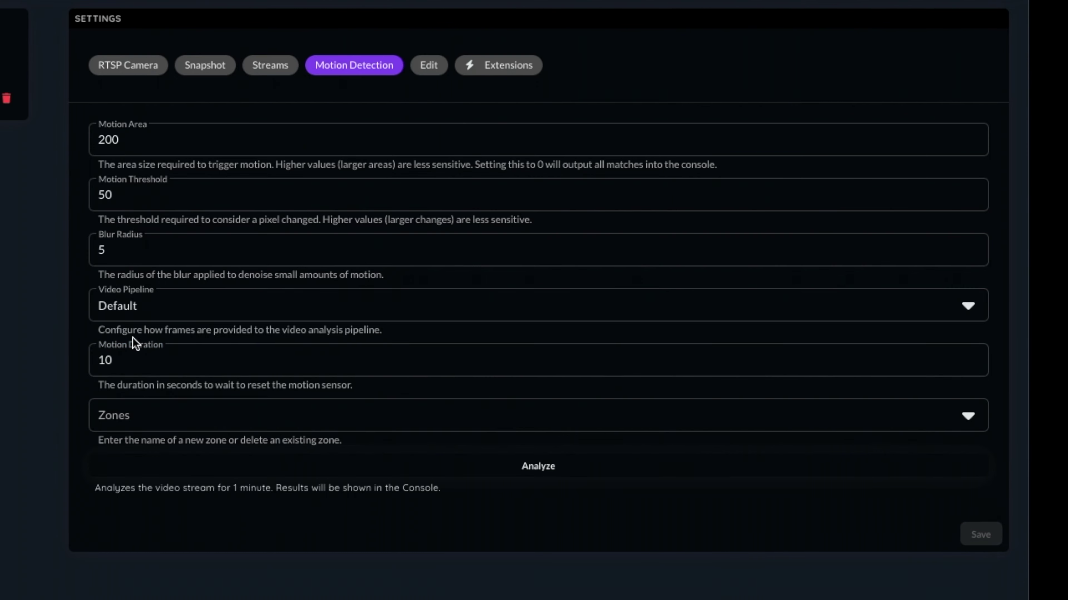
Add a new motion zone named 'Driveway' and save it
left_click(121, 416)
type("Driveway")
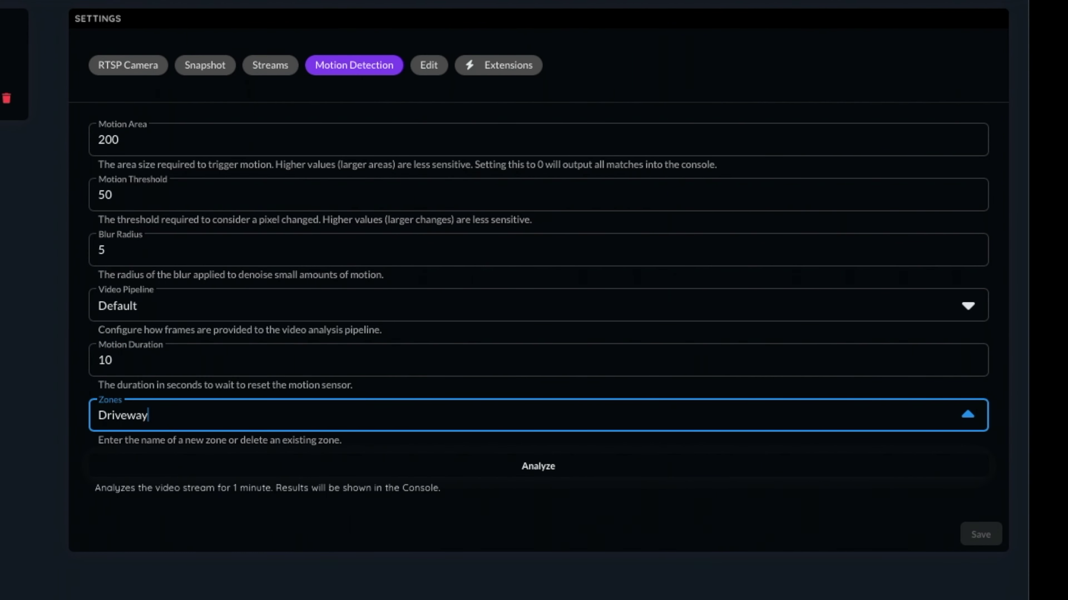
key("Return")
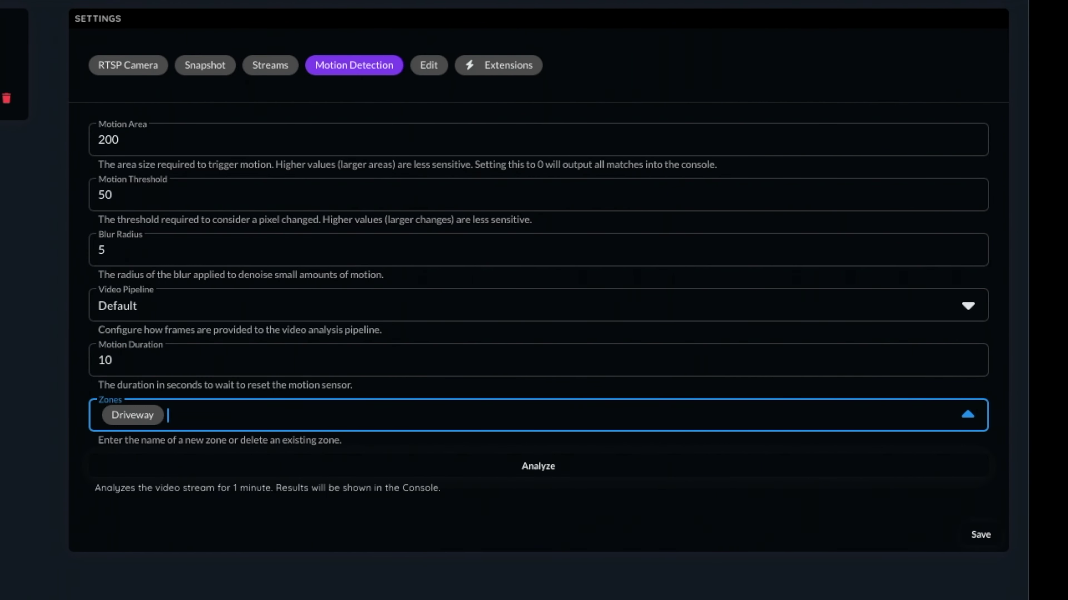
left_click(987, 543)
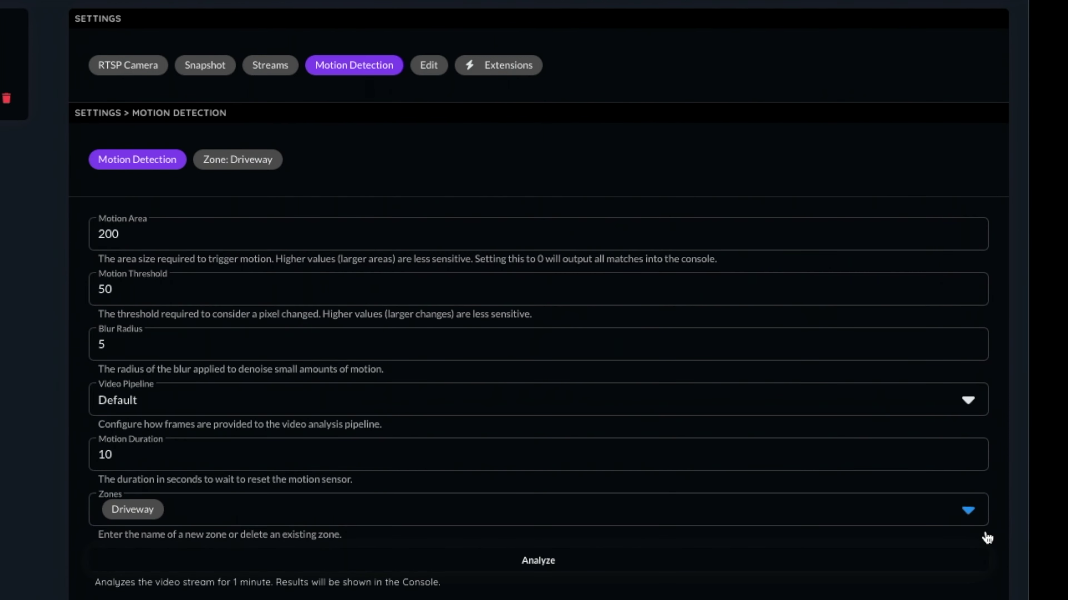
Configure the Driveway zone as an Intersect zone with Exclusion Zone off
left_click(235, 160)
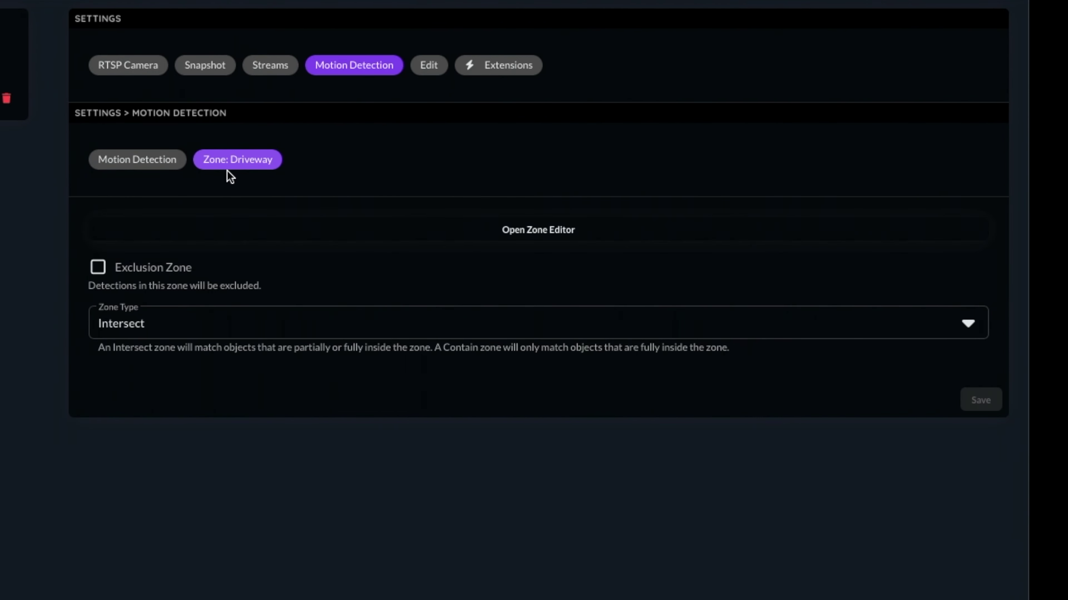
left_click(99, 267)
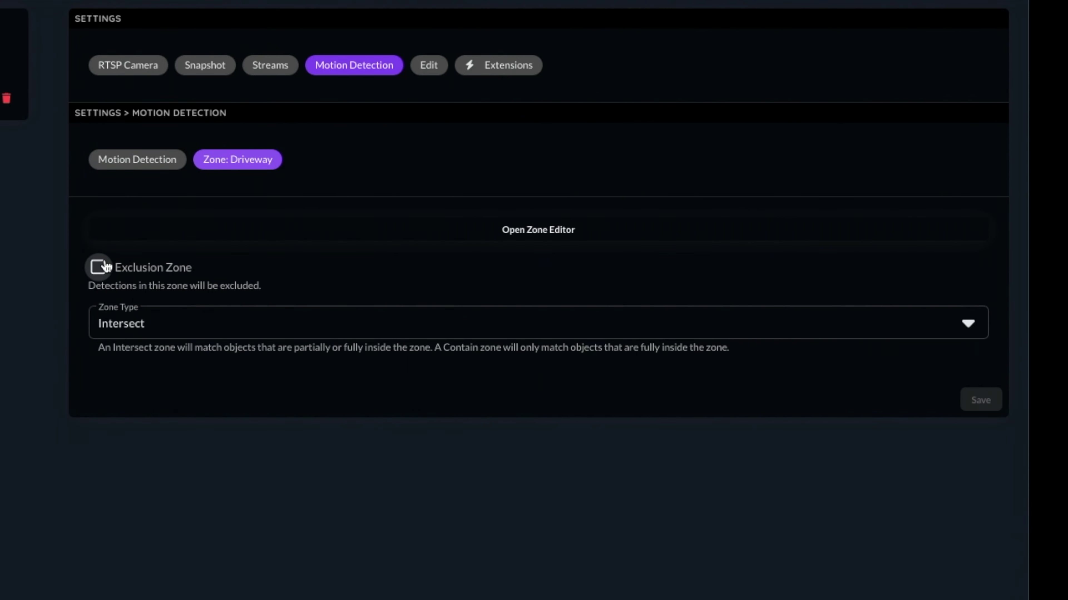
left_click(136, 327)
left_click(132, 359)
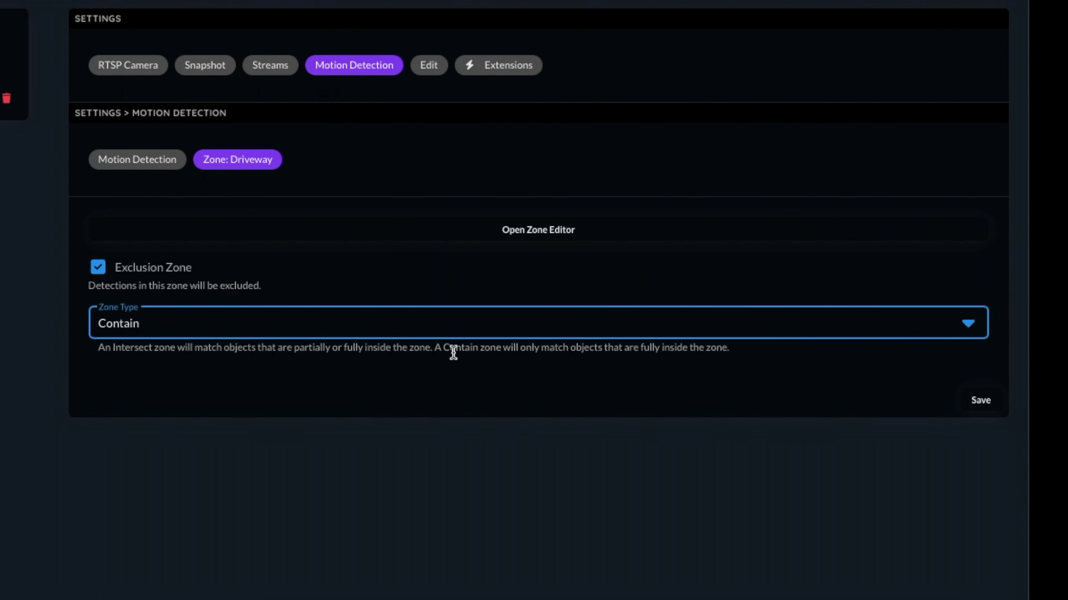
left_click_drag(442, 348, 723, 362)
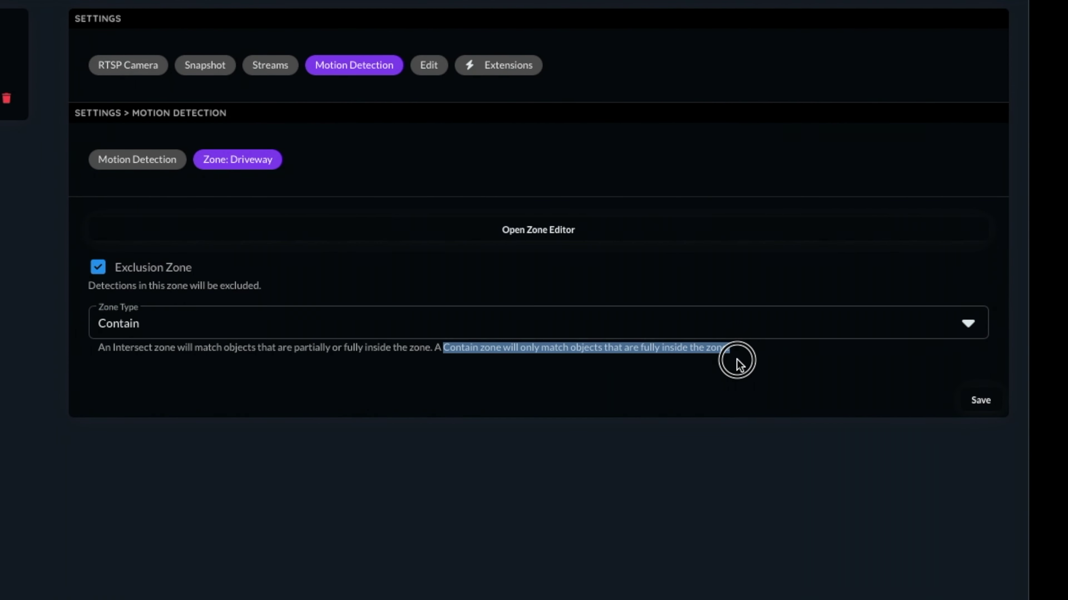
left_click(737, 360)
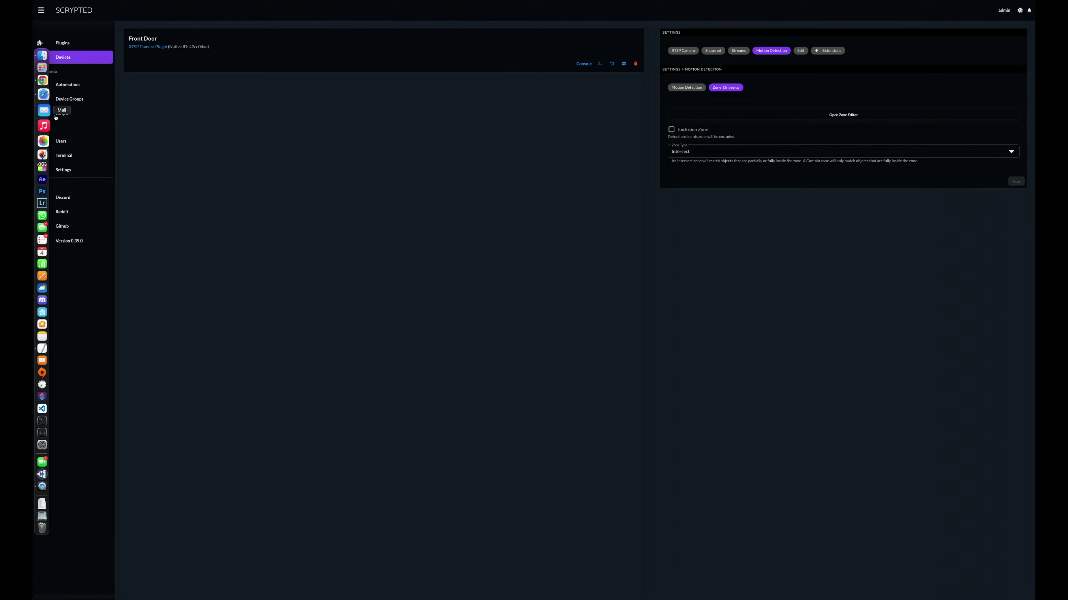
Add a device group named 'Front Door' in Device Groups, dismissing the save-password prompt
left_click(68, 101)
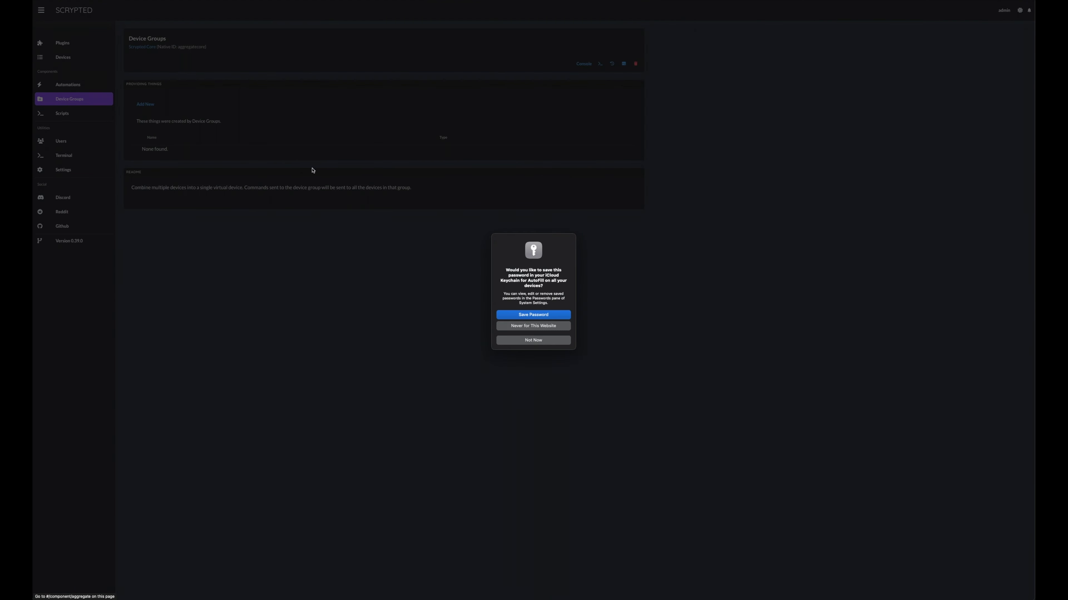
left_click(533, 340)
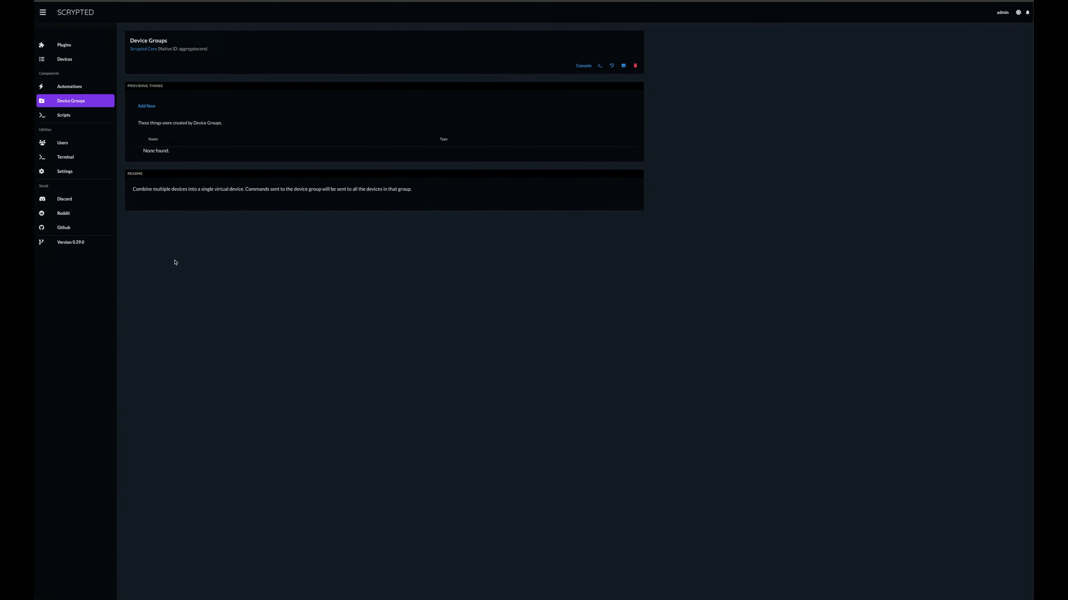
left_click(146, 106)
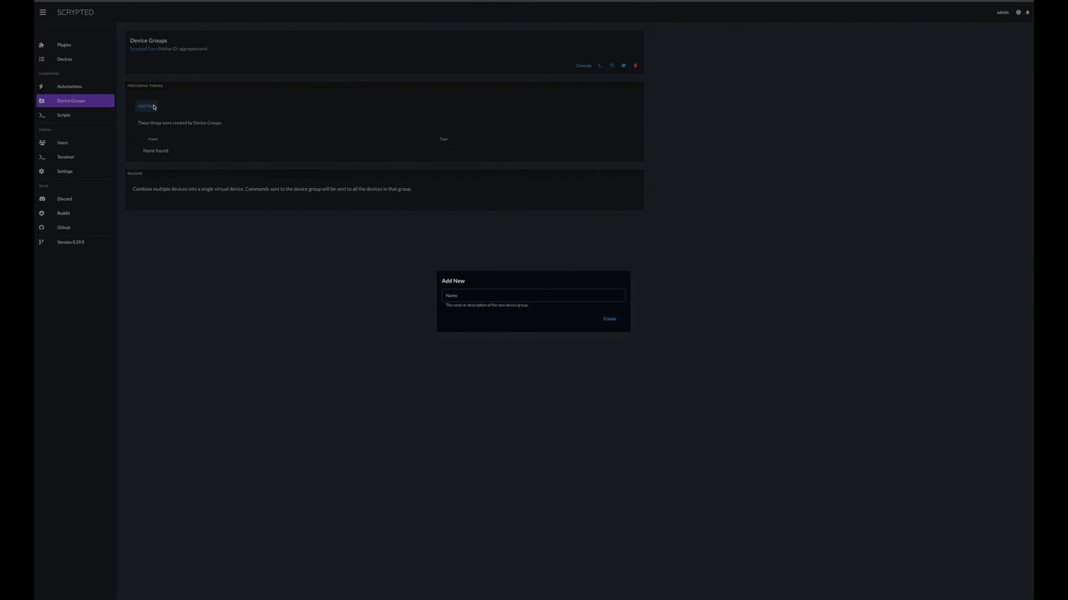
left_click(581, 298)
type("Front Door")
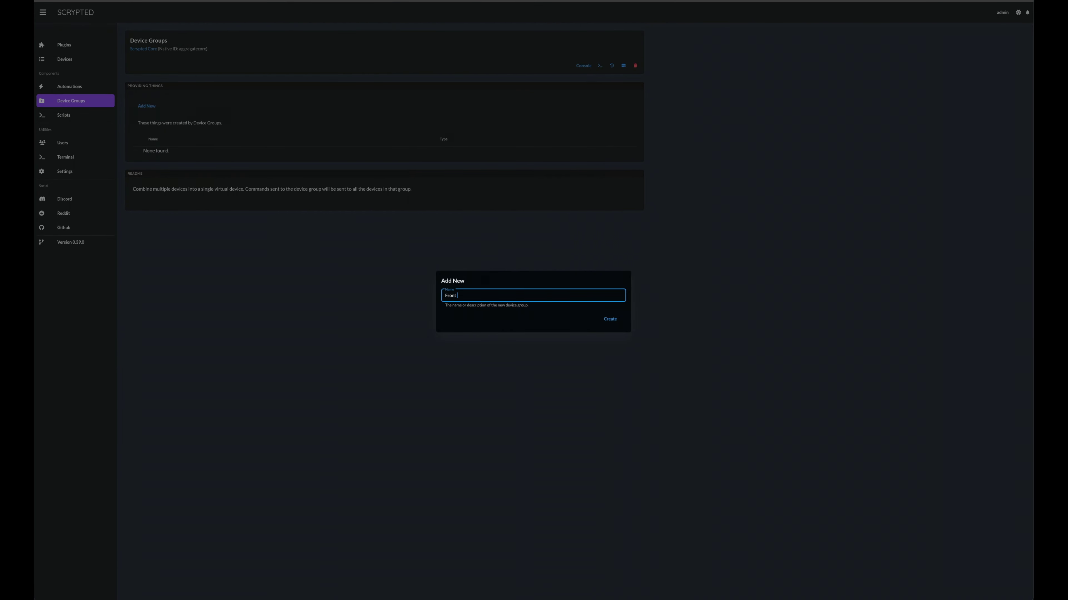
left_click(610, 319)
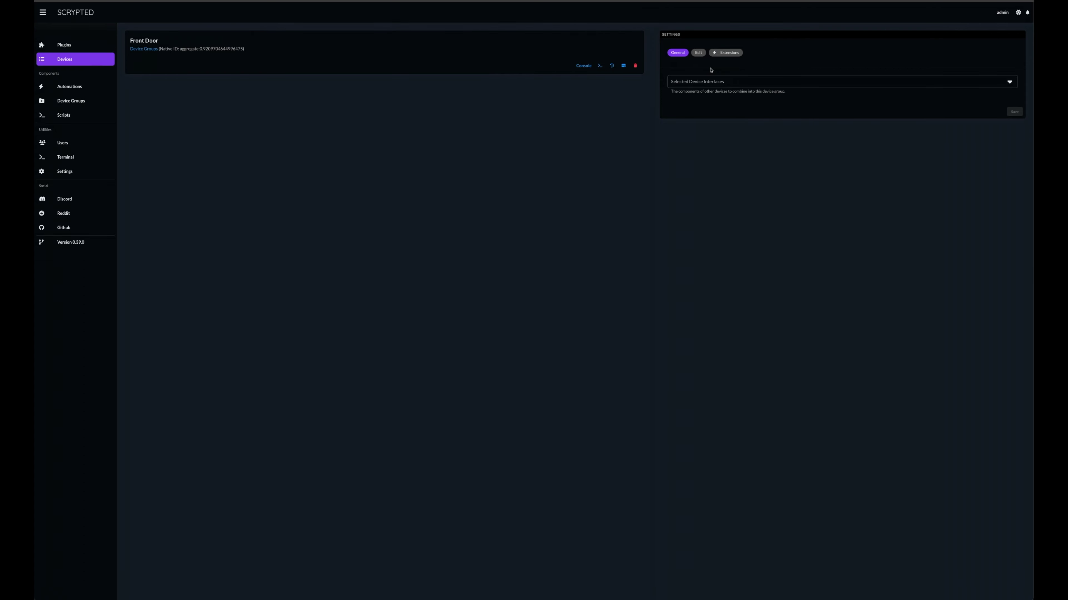
Set the group's device type to Camera and save
left_click(698, 53)
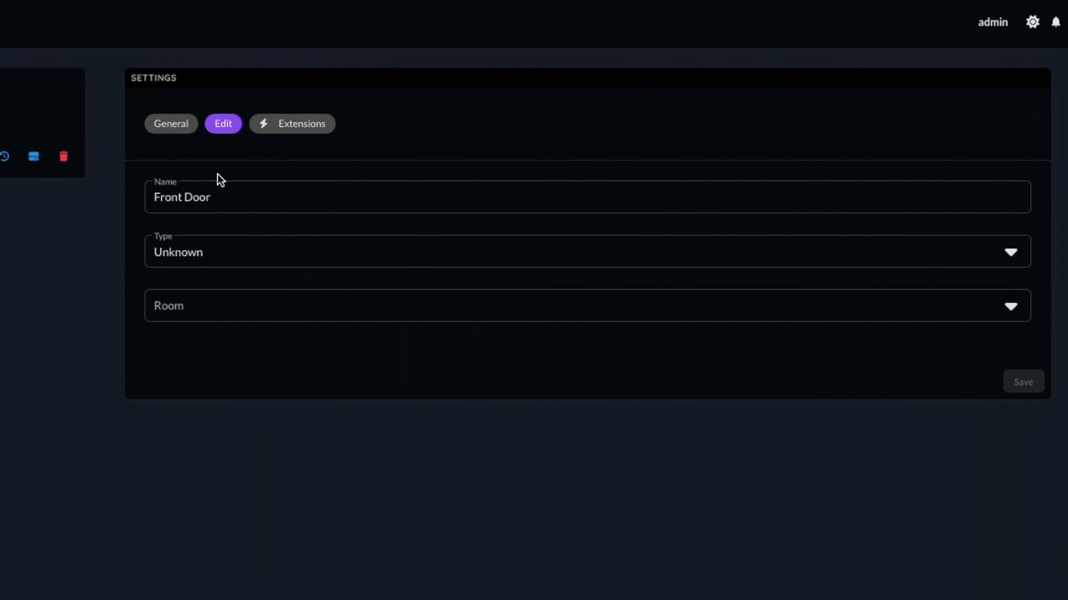
left_click(186, 253)
scroll(187, 336, "down", 5)
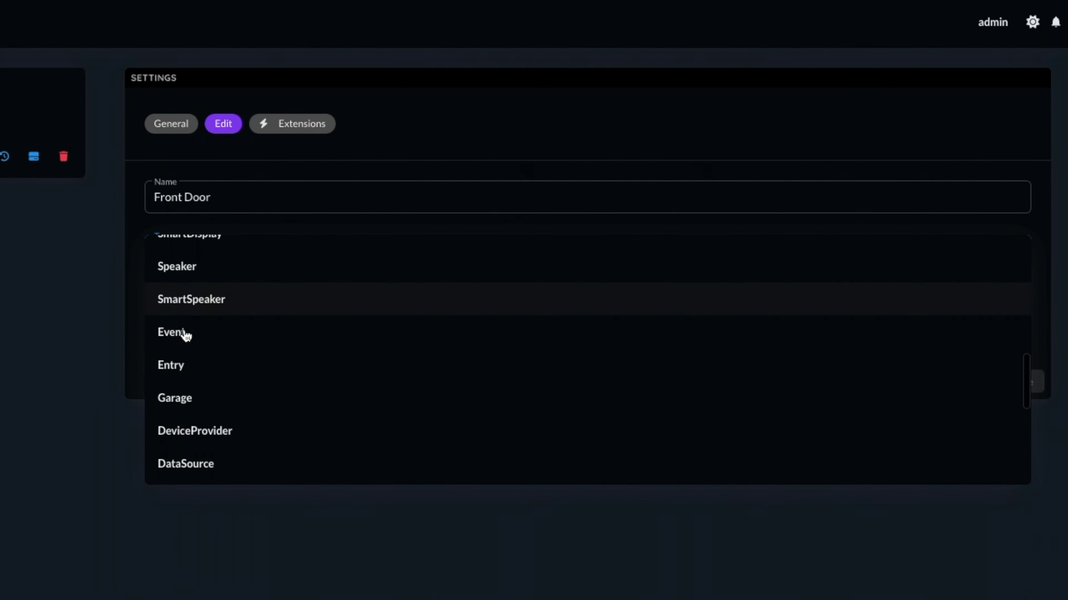
scroll(183, 349, "down", 6)
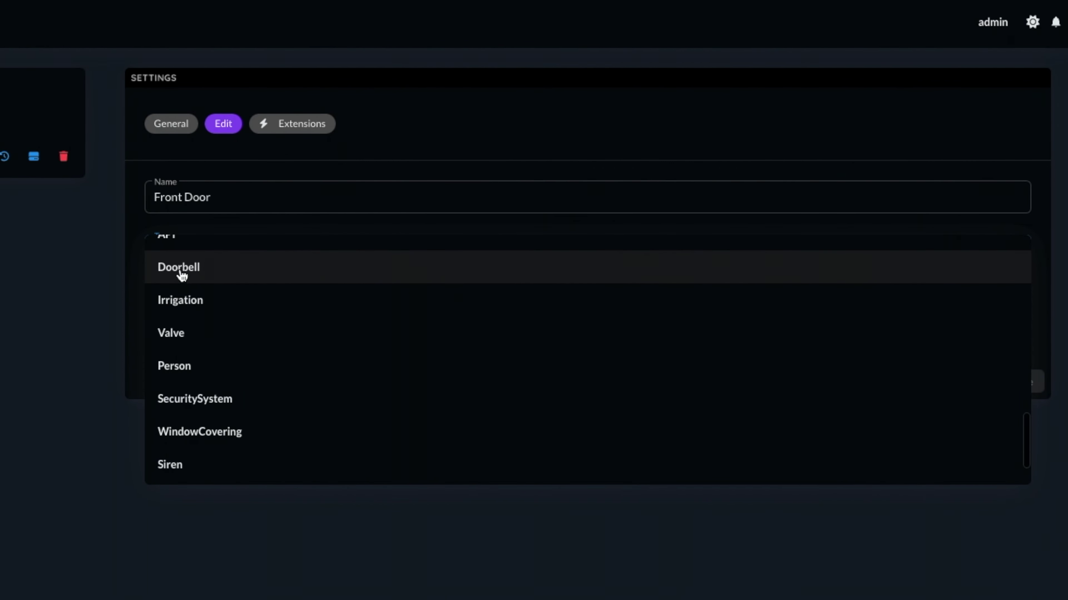
scroll(183, 275, "up", 10)
left_click(187, 254)
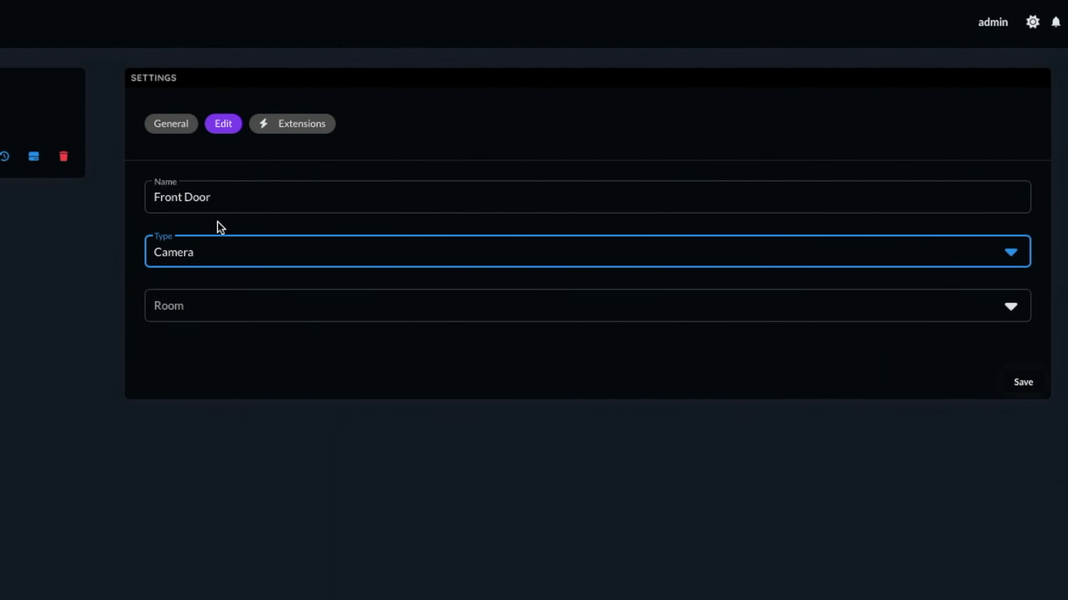
left_click(1022, 381)
Select Front Door (Camera), (MotionSensor) and (VideoCamera) as the group's interfaces and save
left_click(166, 126)
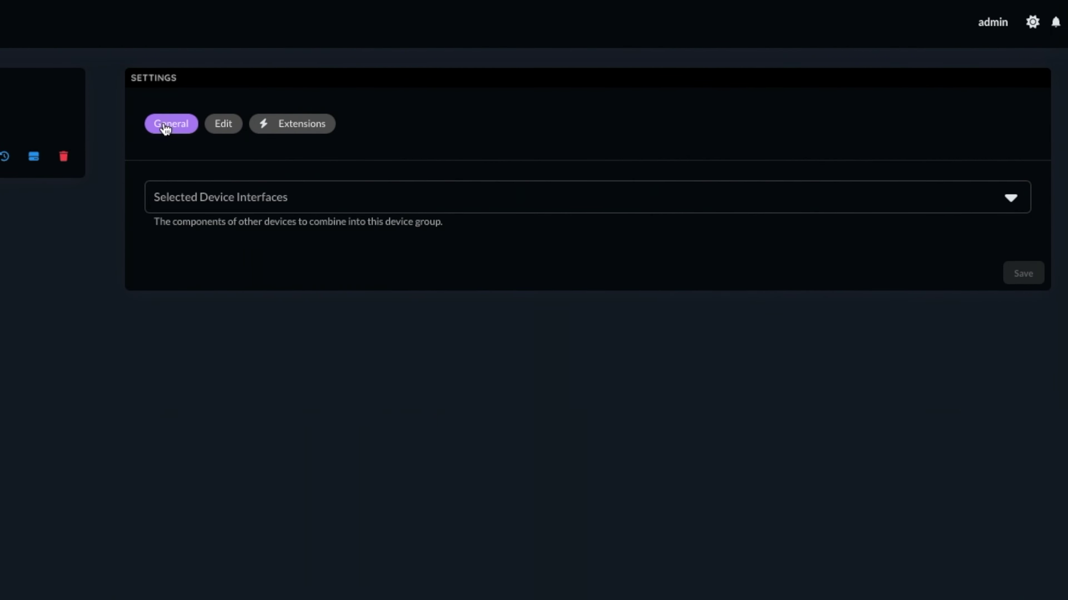
left_click(219, 199)
type("F")
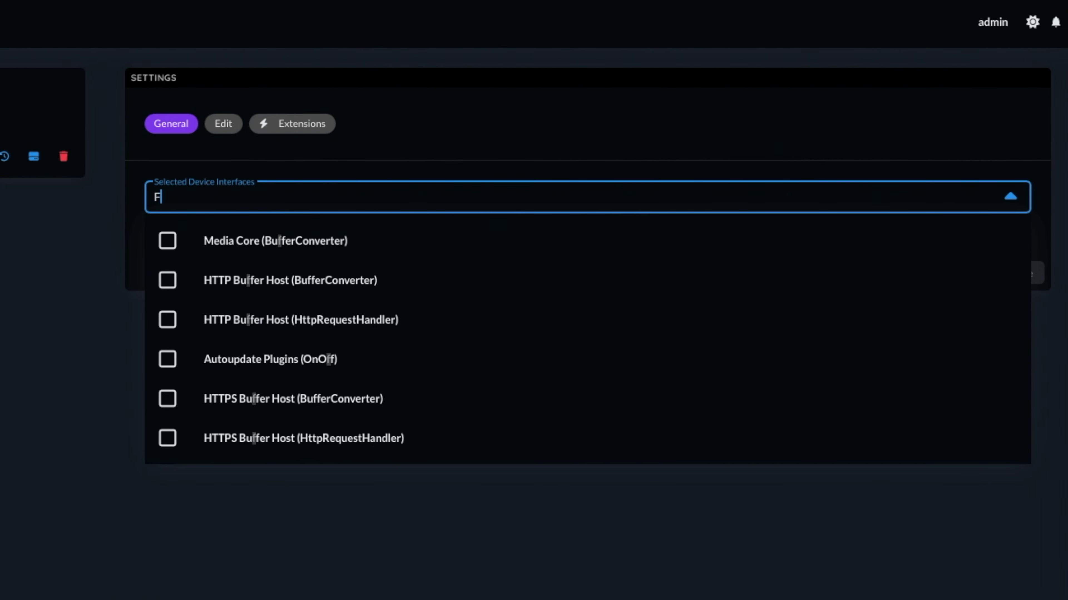
type("ro")
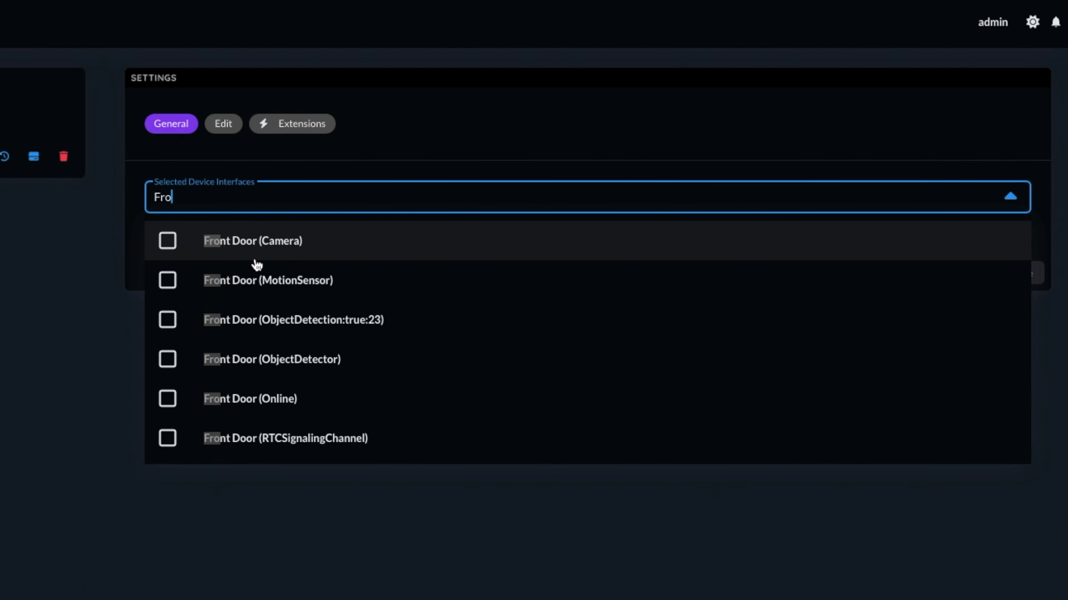
left_click(256, 259)
left_click(269, 280)
scroll(305, 367, "down", 3)
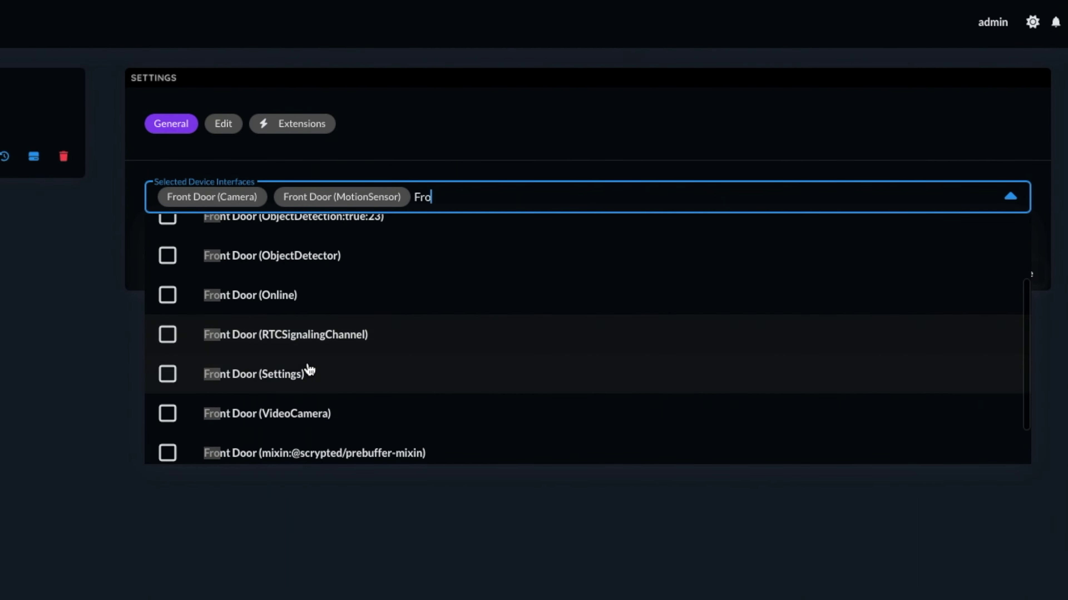
scroll(309, 370, "down", 1)
left_click(306, 374)
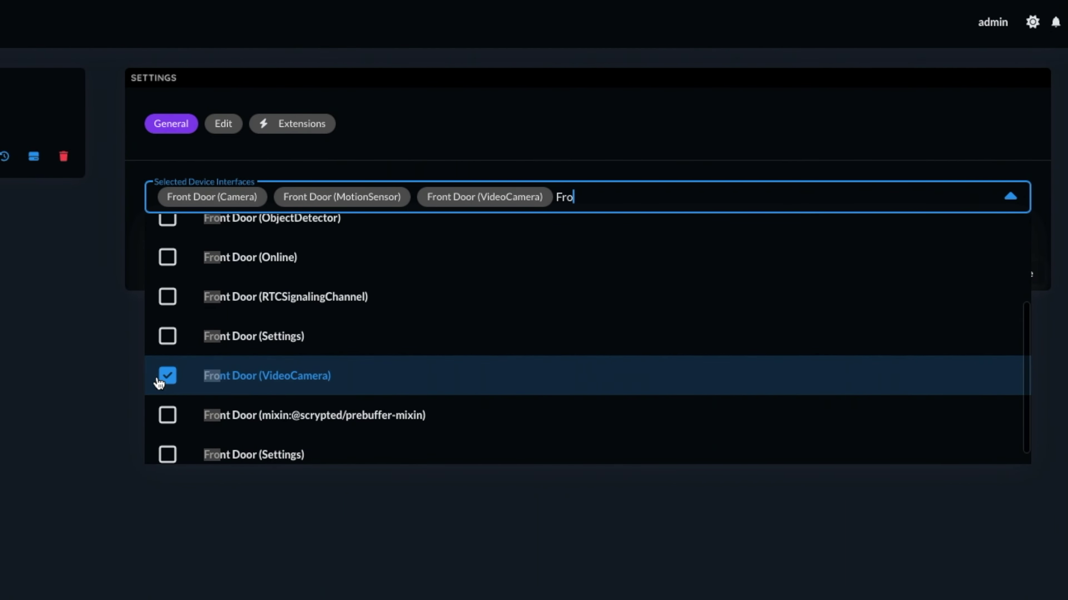
left_click(1040, 257)
left_click(1033, 273)
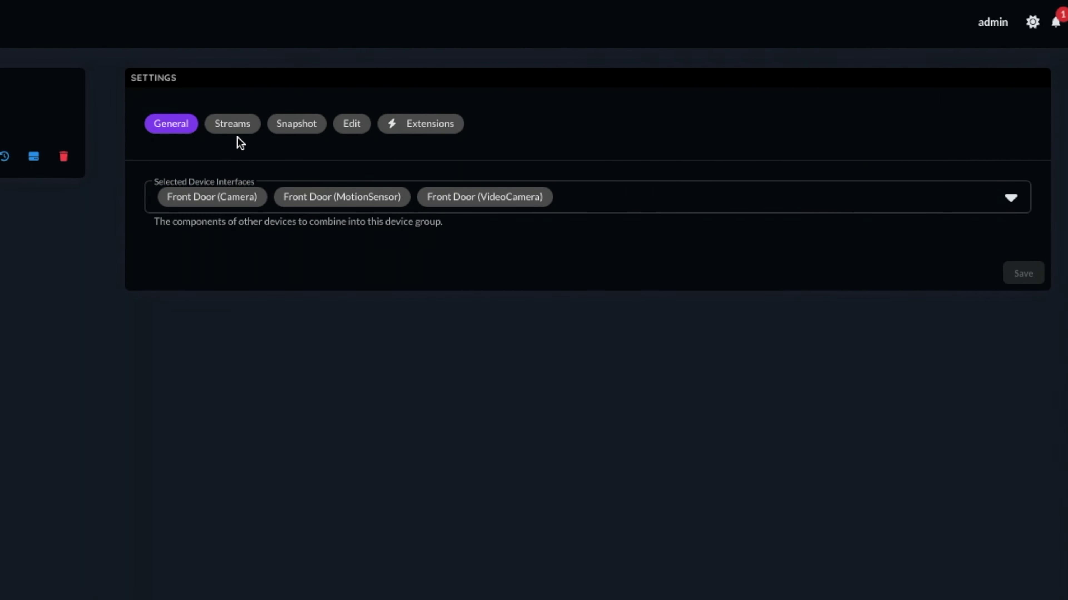
Disable the Rebroadcast Plugin and enable the Custom Motion Sensor and HomeKit extensions
left_click(433, 124)
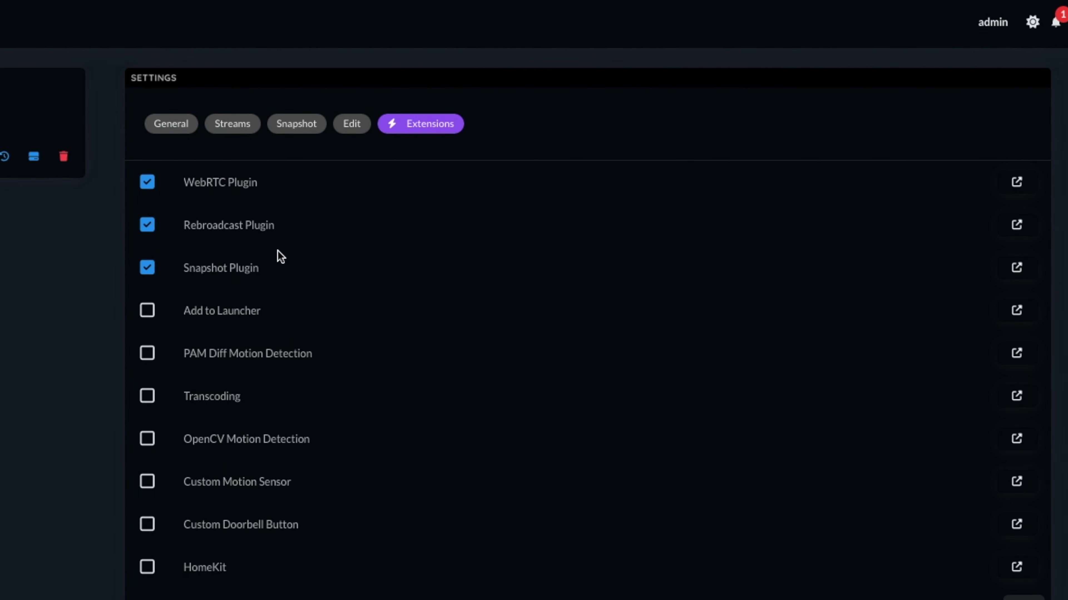
left_click(144, 231)
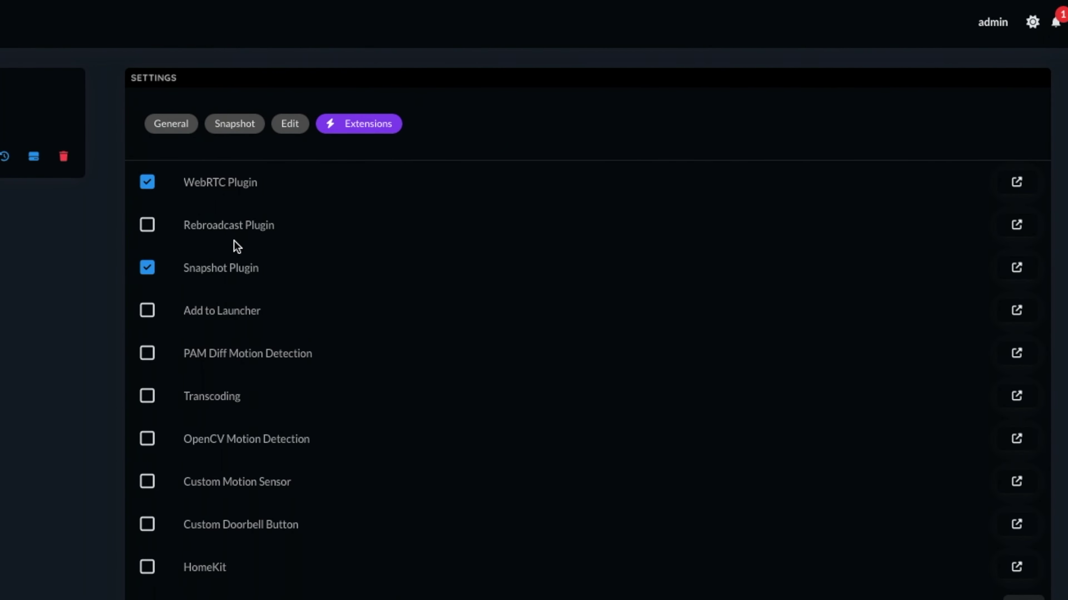
left_click(147, 482)
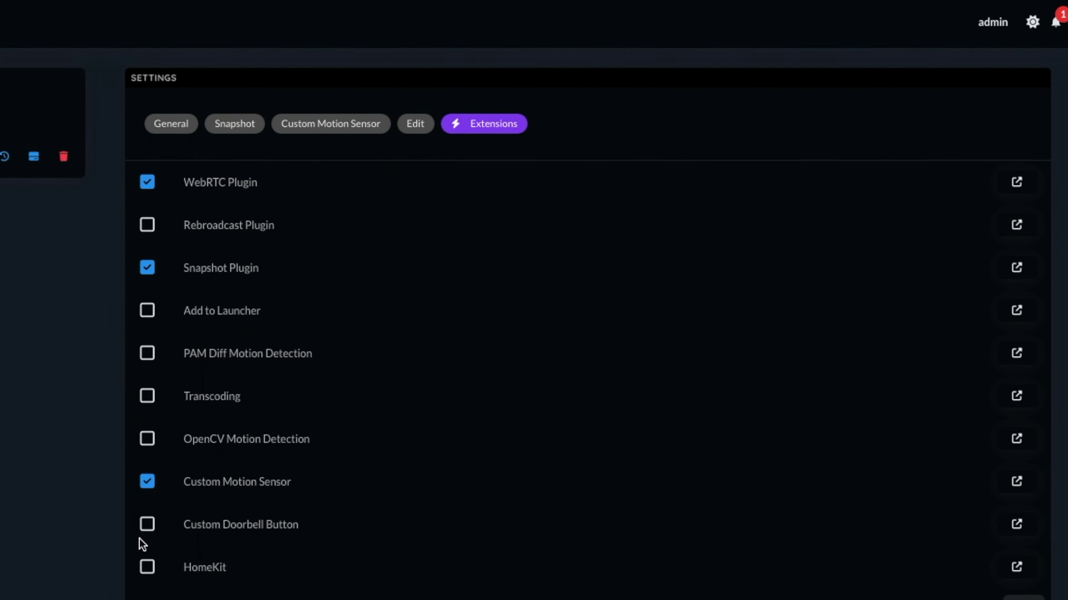
left_click(146, 566)
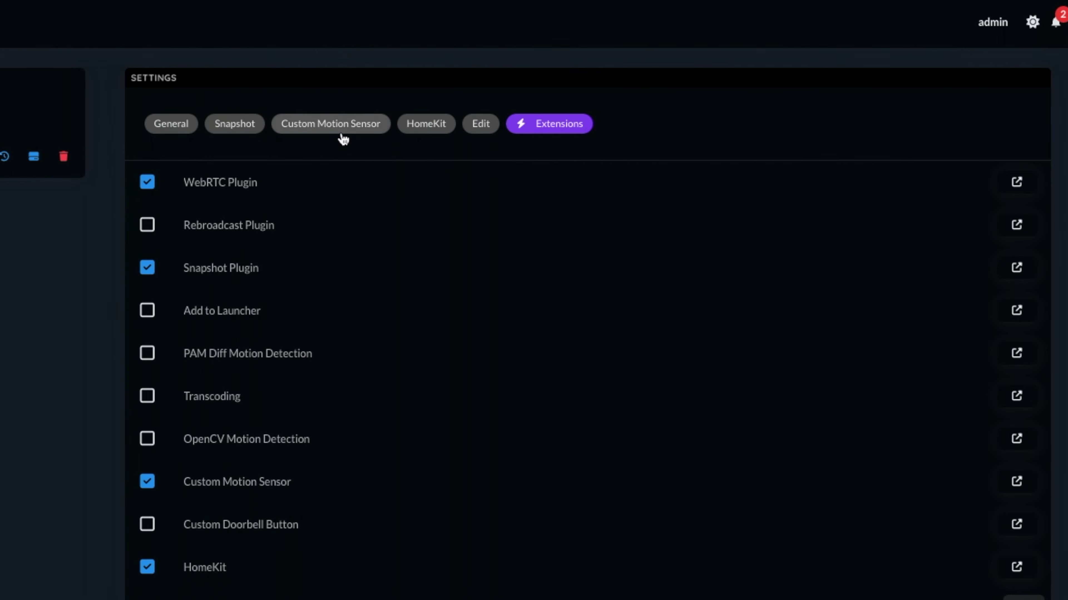
Choose Front Door as the group's custom motion sensor and save
left_click(334, 126)
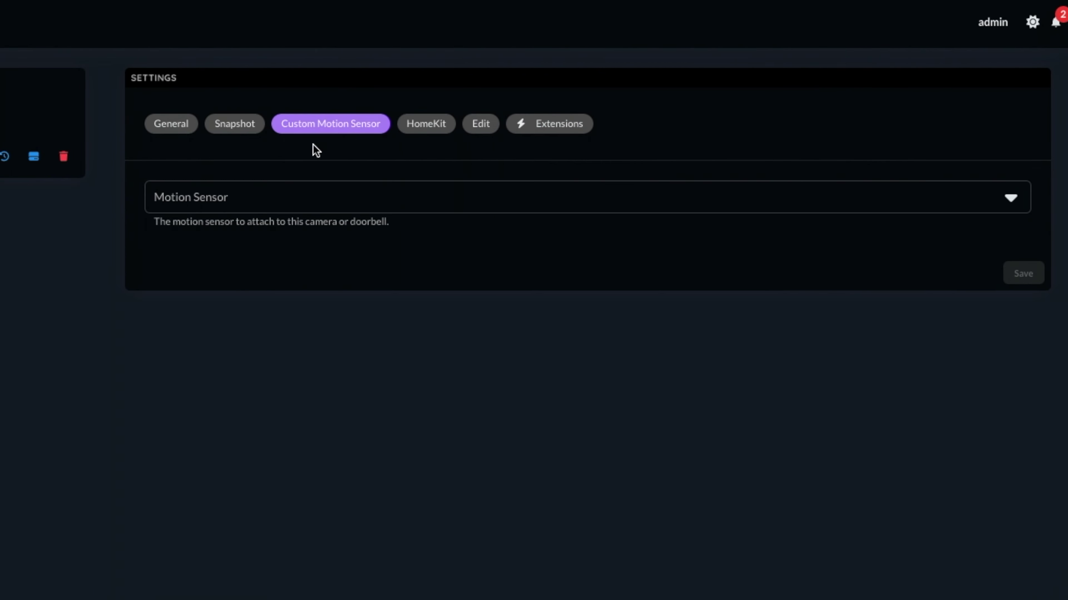
left_click(281, 201)
left_click(214, 271)
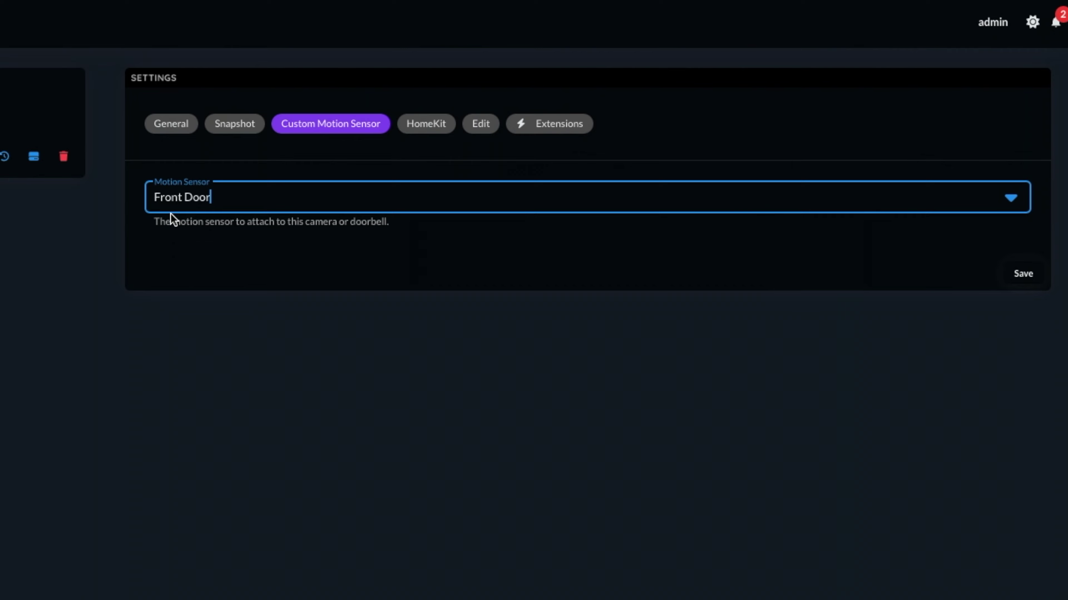
left_click(1020, 274)
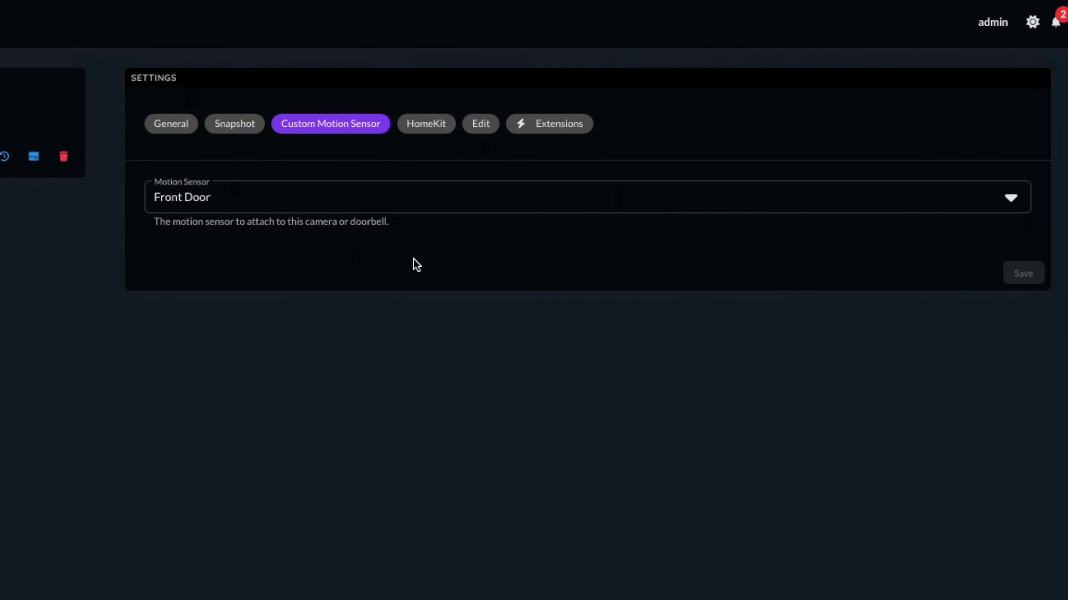
left_click(426, 131)
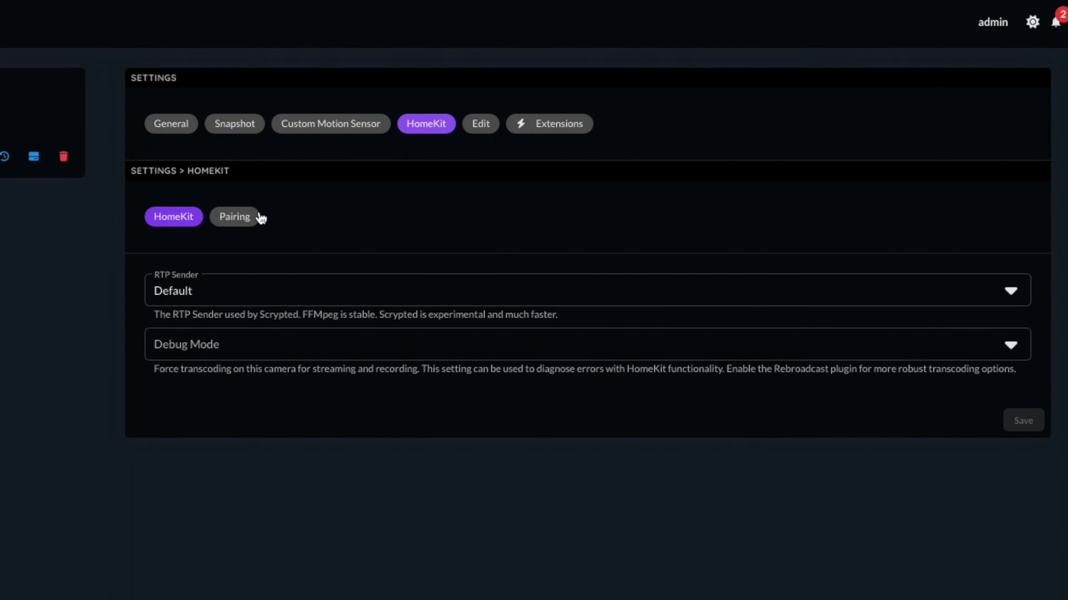
Display the group's HomeKit Pairing sub-tab with its pairing QR code
left_click(245, 219)
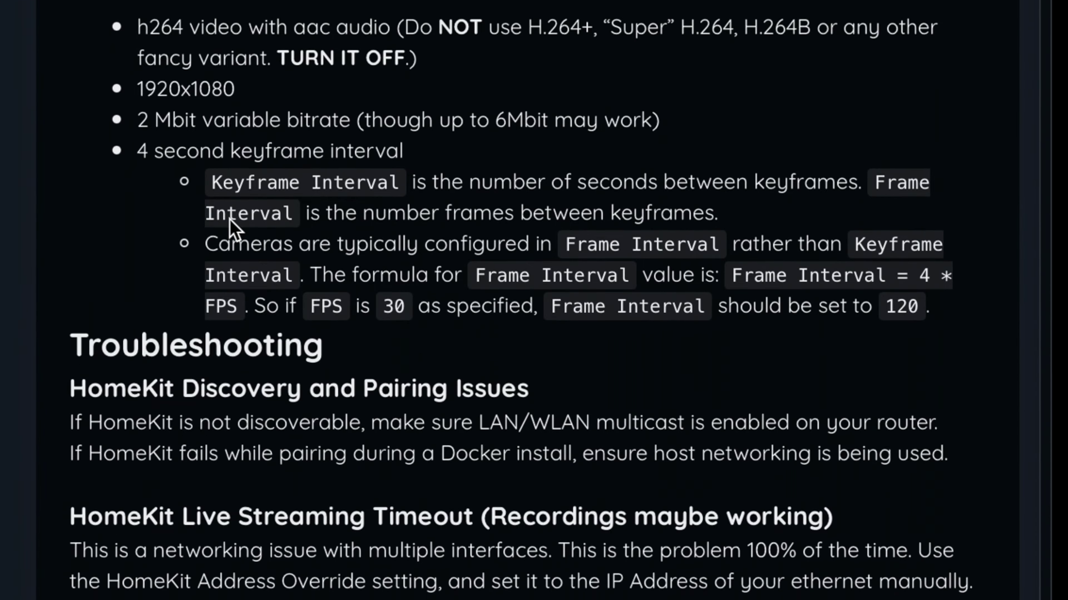
Scroll the Scrypted documentation down to the HomeKit Troubleshooting section
scroll(231, 219, "down", 6)
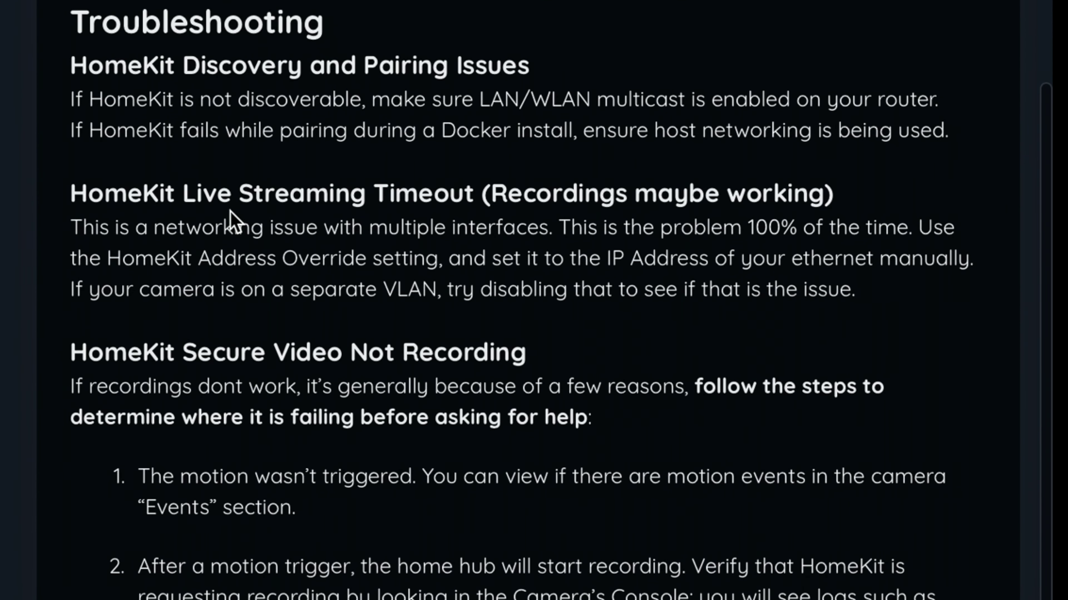